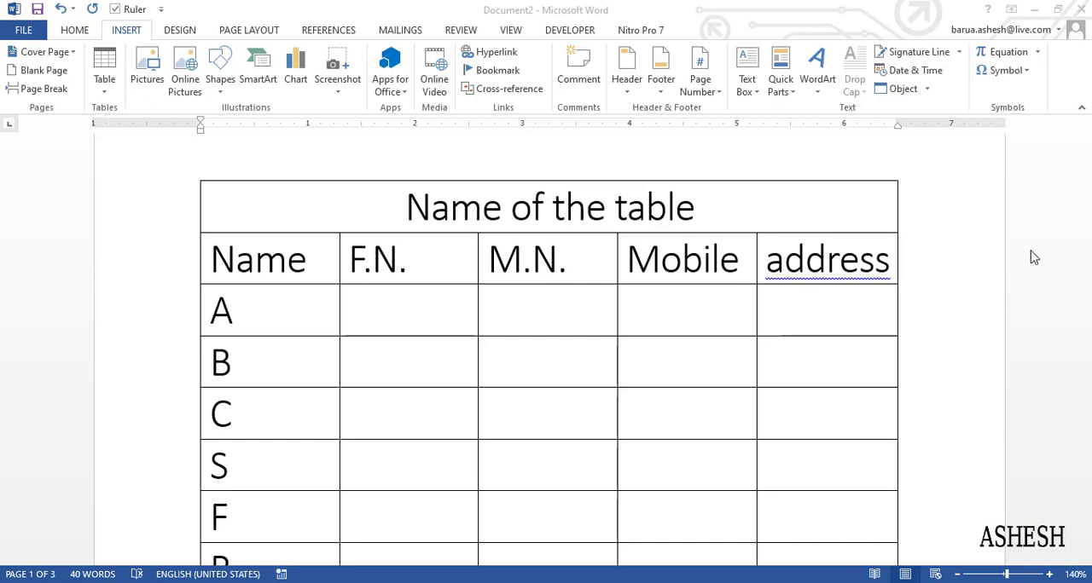
Examine the sample table's title and header row, highlighting the Mobile column from its header down to row H
scroll(879, 384, "up", 2)
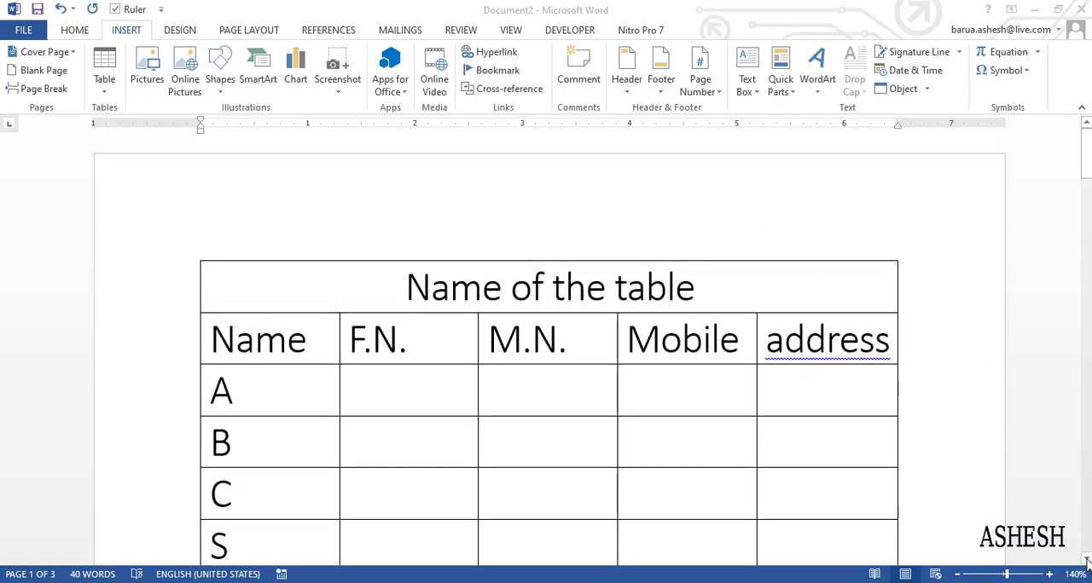
scroll(1086, 563, "down", 3)
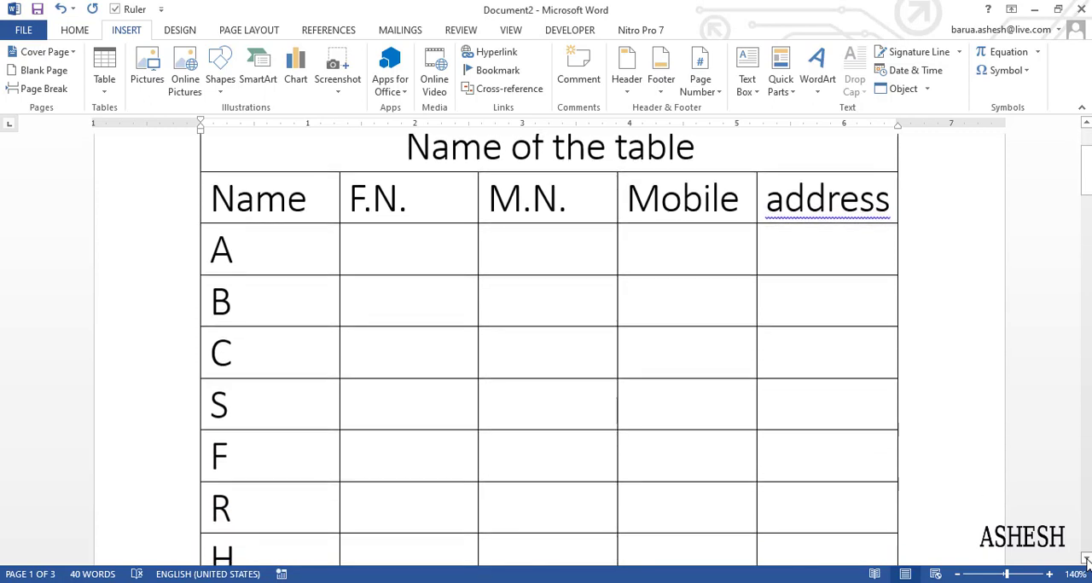
scroll(409, 298, "up", 3)
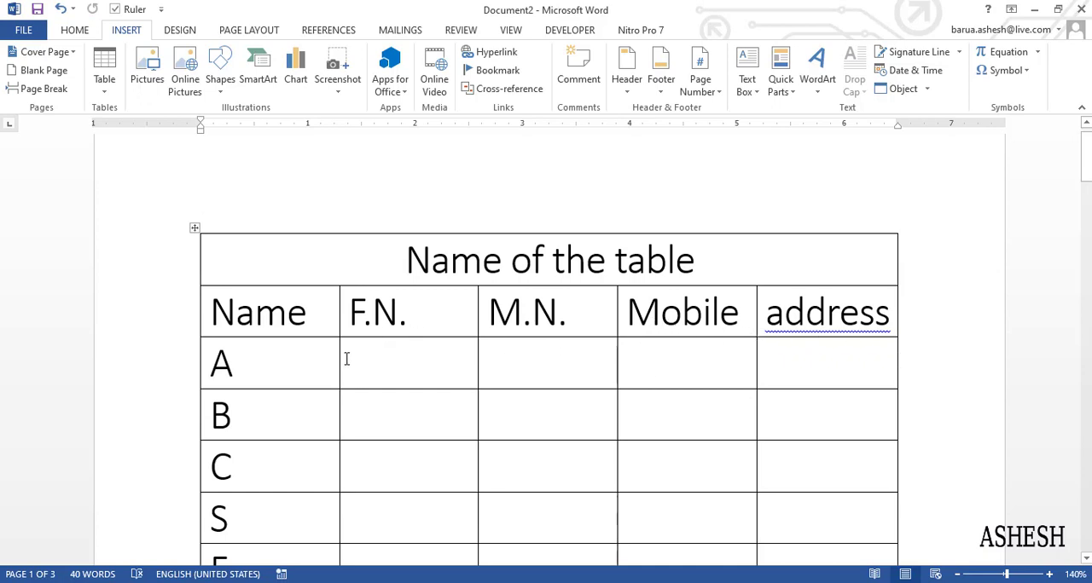
mouse_move(1086, 162)
left_mouse_down()
mouse_move(1086, 183)
mouse_move(1086, 161)
left_mouse_up()
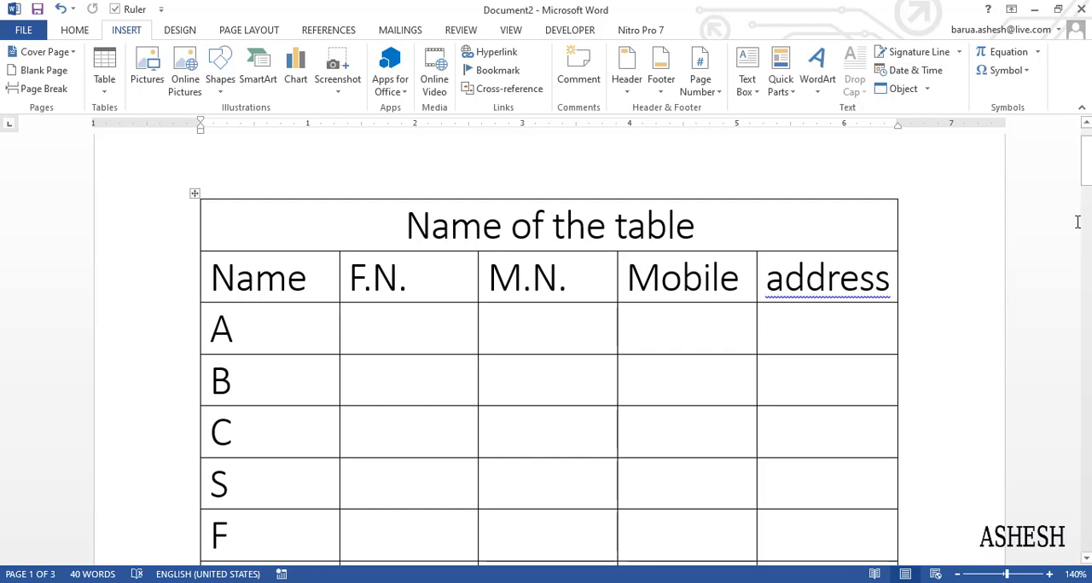
mouse_move(1087, 187)
left_mouse_down()
mouse_move(1086, 202)
mouse_move(1089, 190)
left_mouse_up()
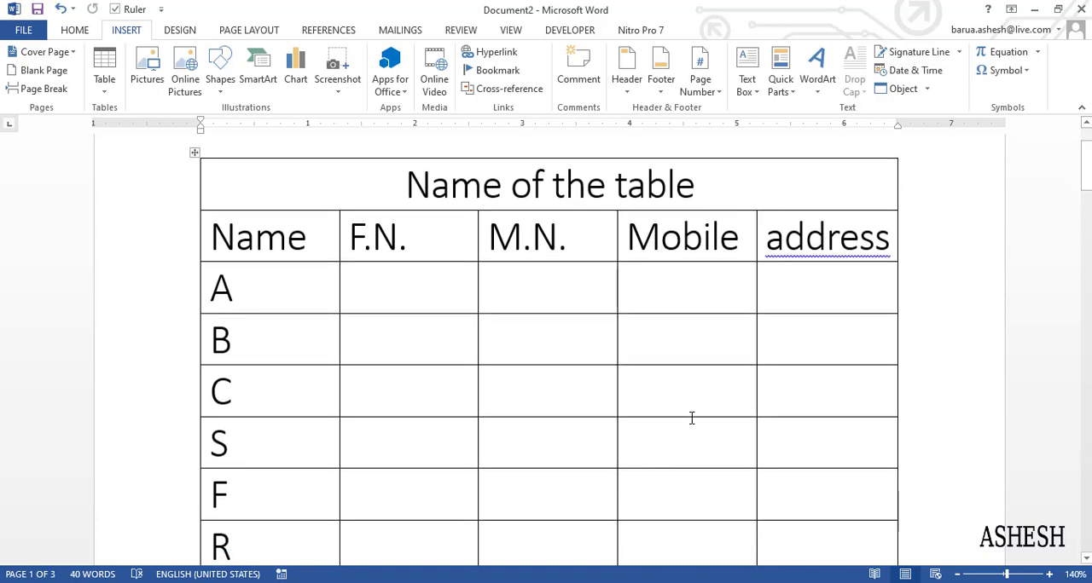
left_click_drag(1086, 170, 1087, 181)
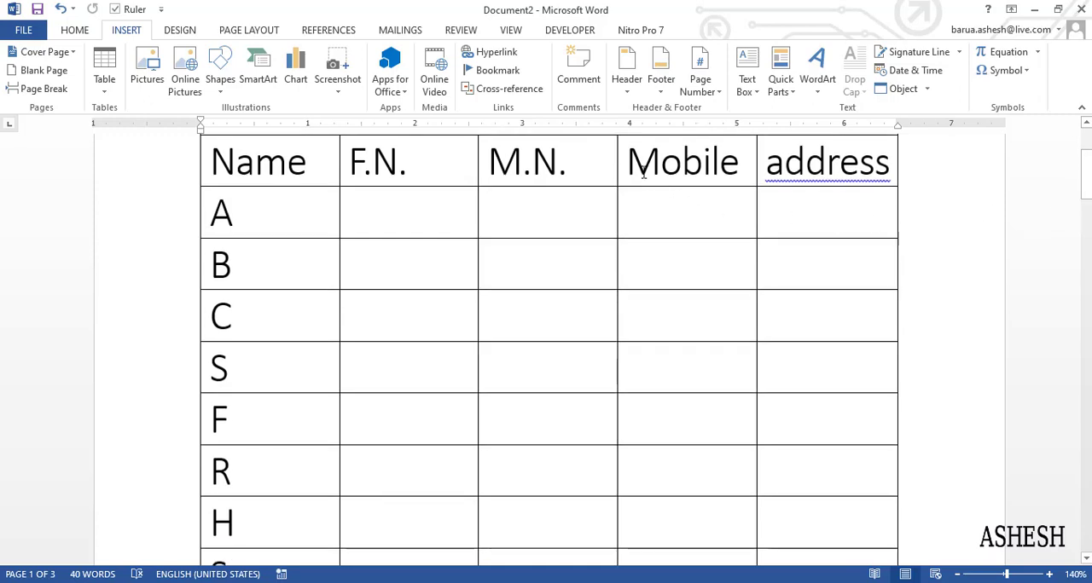
left_click_drag(629, 161, 701, 385)
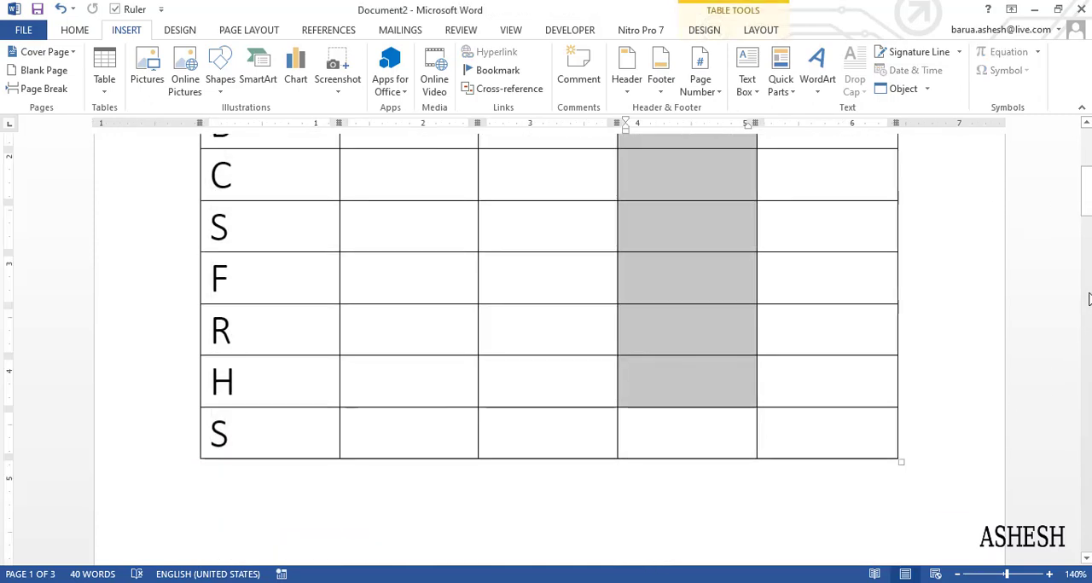
left_click_drag(1088, 207, 1088, 186)
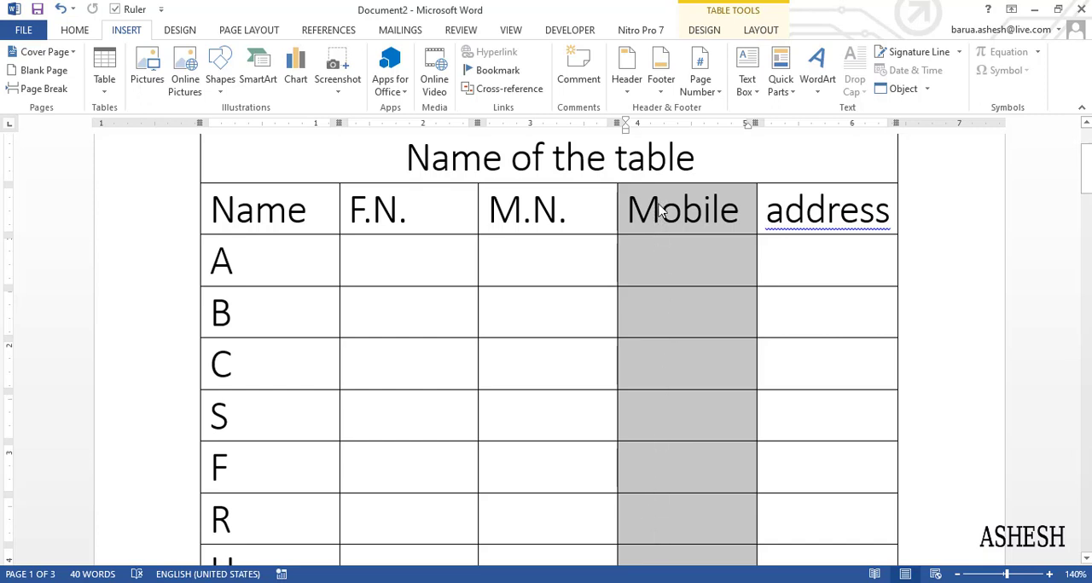
left_click(708, 307)
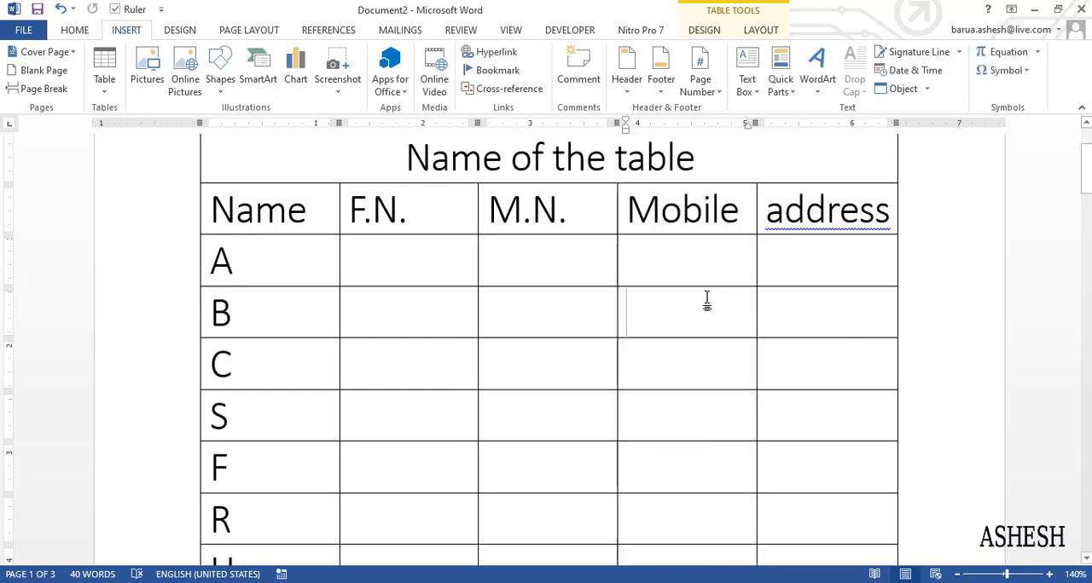
Highlight row B across all its columns and go through the individual cells of row A
left_click_drag(304, 312, 829, 327)
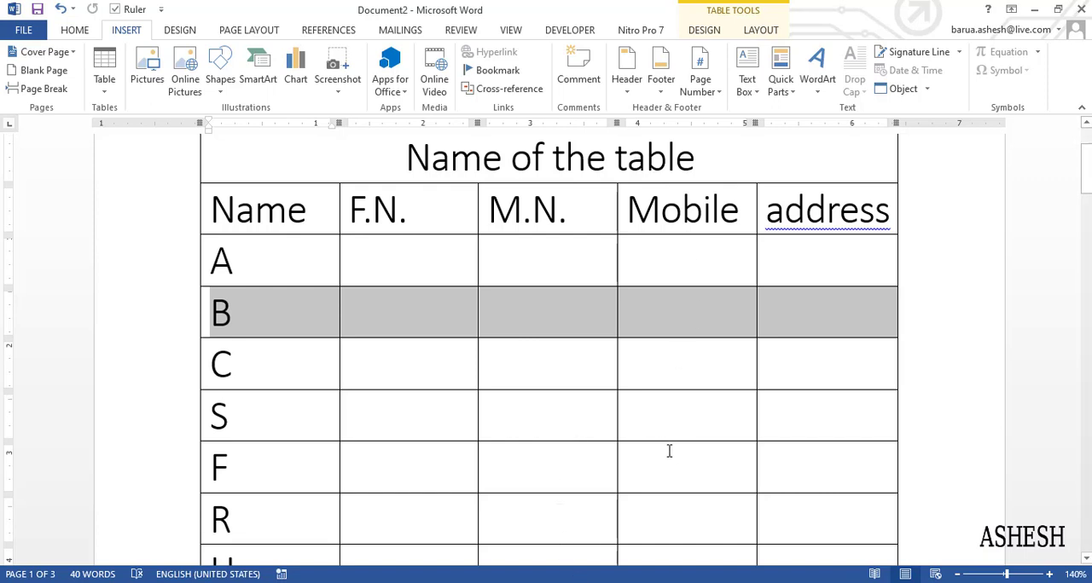
left_click_drag(1085, 192, 1085, 191)
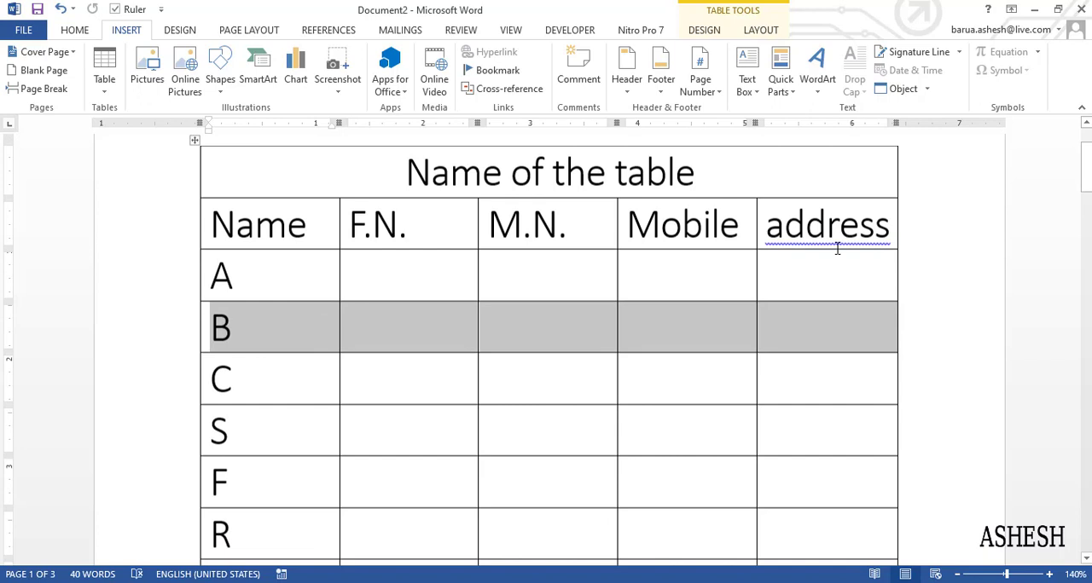
left_click(324, 267)
left_click(421, 288)
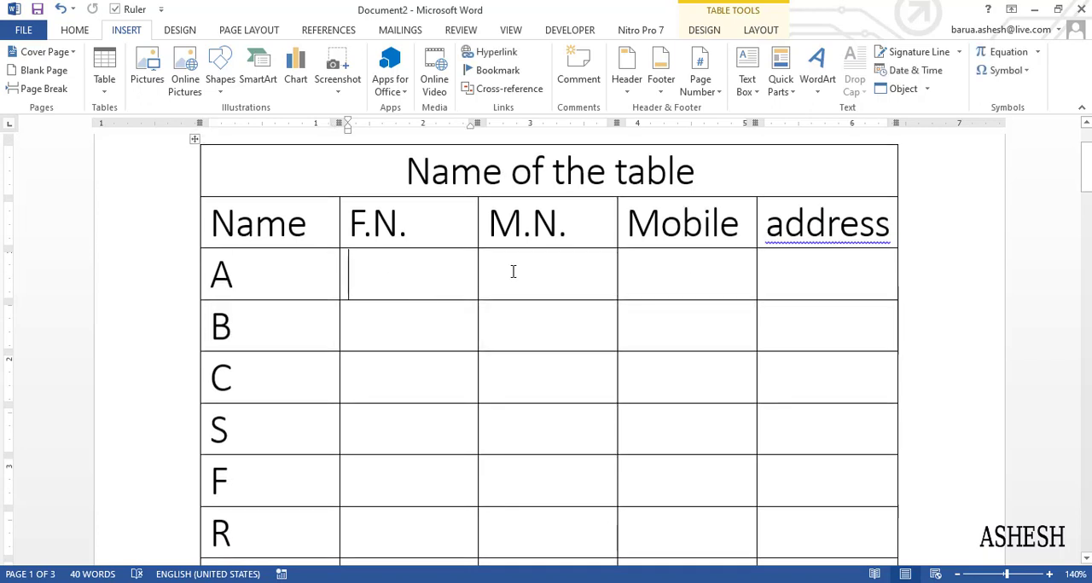
left_click(538, 276)
left_click(686, 270)
left_click(802, 288)
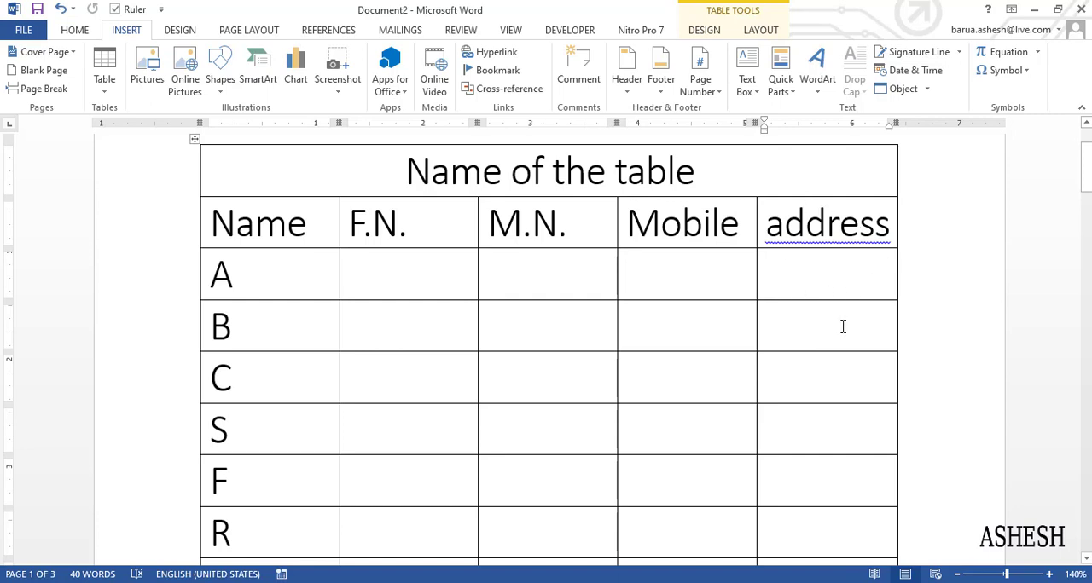
Examine the address column cell by cell from the title row down to the table's last row
left_click(780, 183)
left_click(791, 223)
left_click(811, 266)
left_click(819, 311)
left_click(823, 364)
left_click(824, 431)
left_click(825, 499)
left_click(825, 525)
left_click(1086, 170)
left_click_drag(1086, 171, 1086, 184)
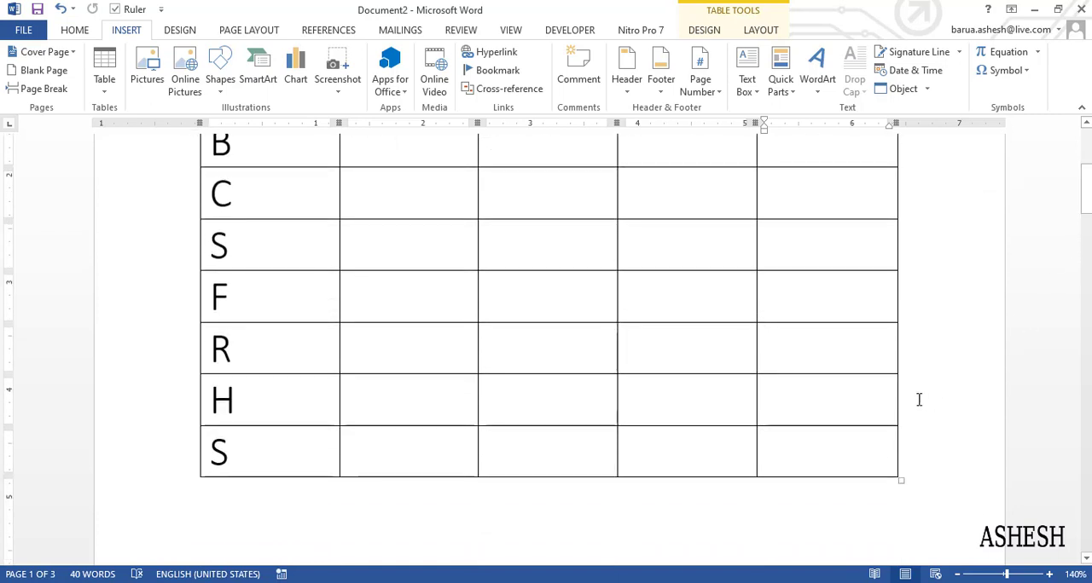
left_click(824, 390)
left_click(787, 465)
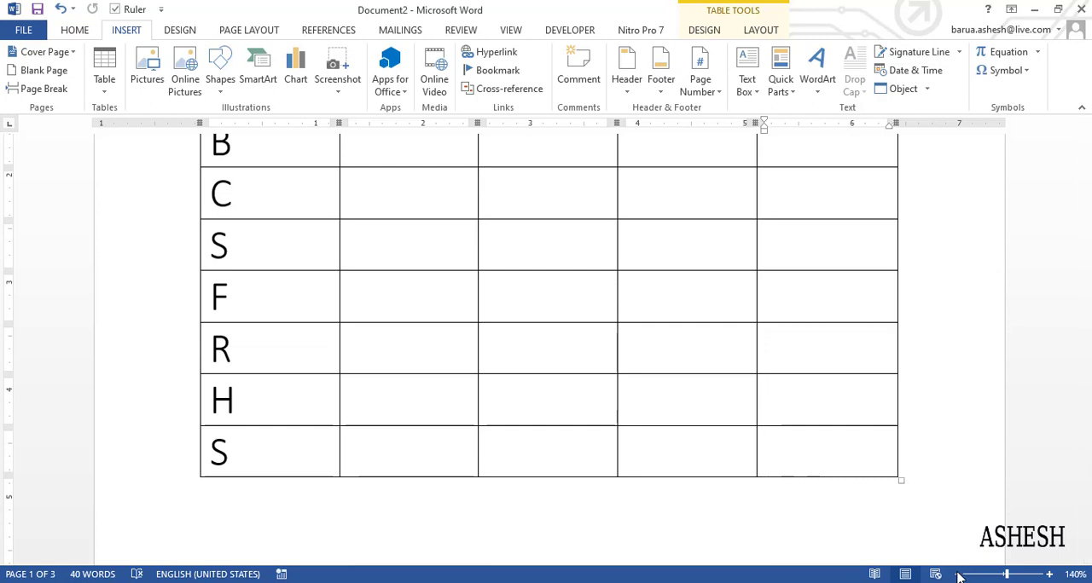
Select the whole sample table titled "Name of the table" and delete it from the page
left_click(958, 575)
left_click(958, 575)
left_click(958, 575)
left_click(958, 575)
left_click(958, 575)
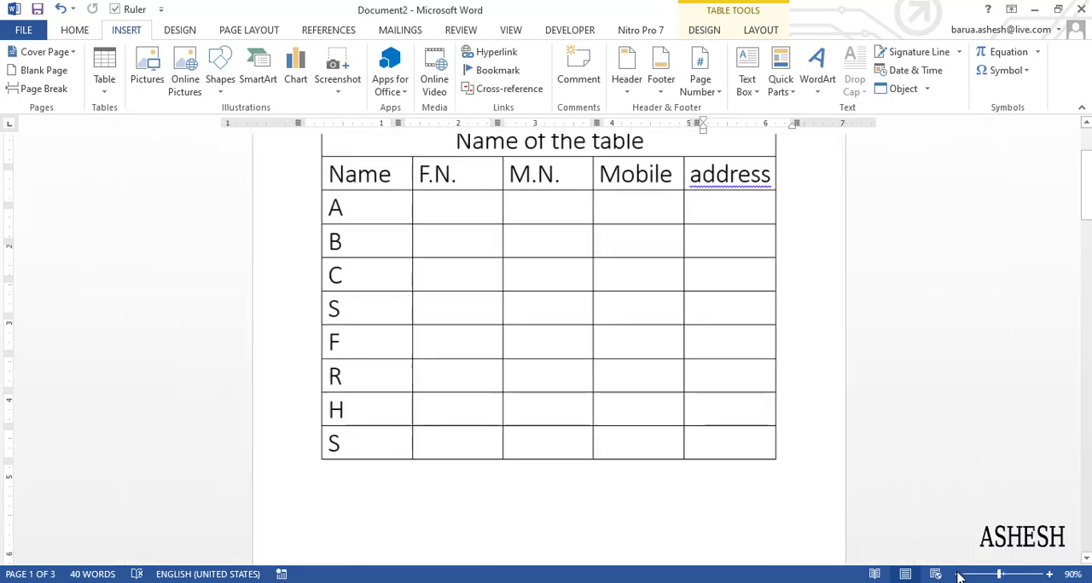
left_click_drag(1087, 231, 1087, 221)
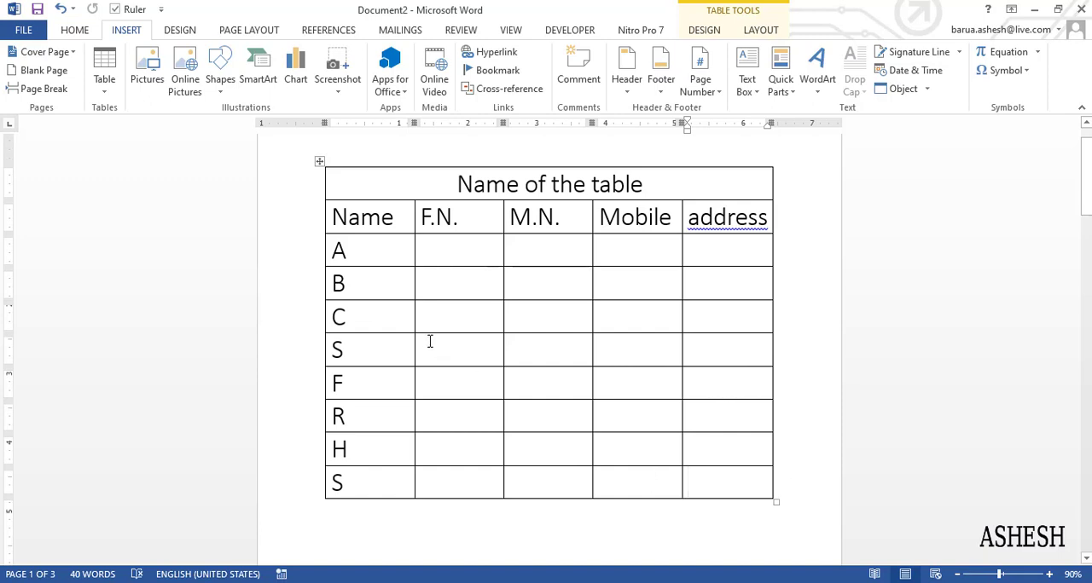
left_click_drag(1087, 200, 1086, 190)
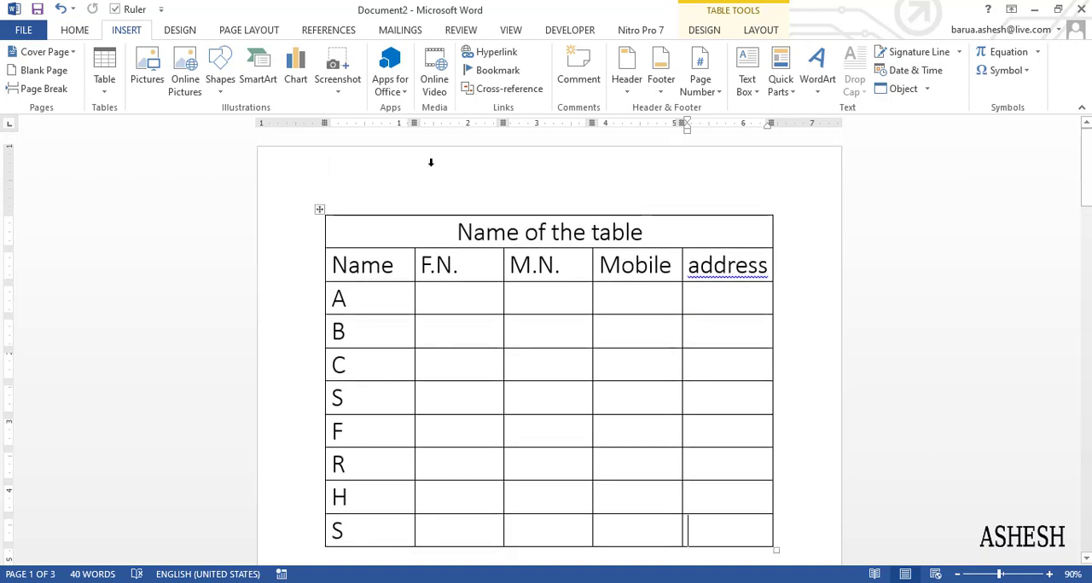
left_click(318, 210)
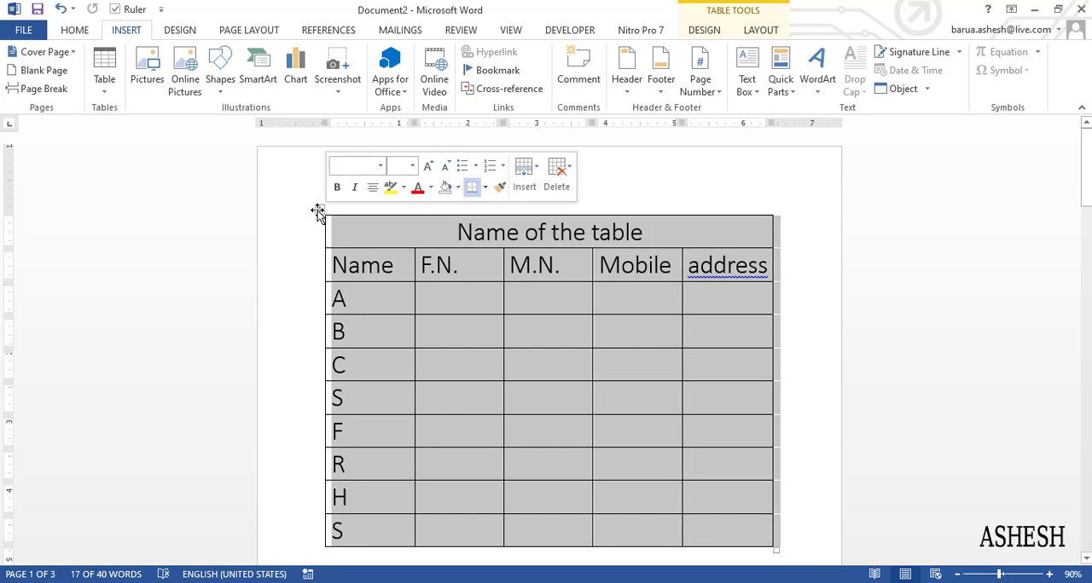
right_click(318, 210)
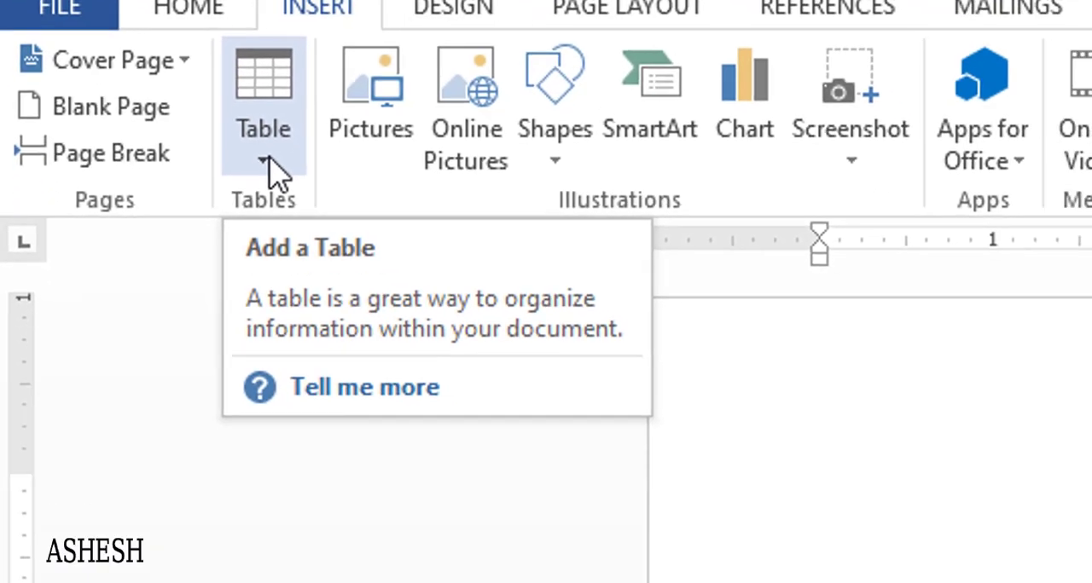
Insert an empty table with five columns and eight rows on the page
left_click(269, 159)
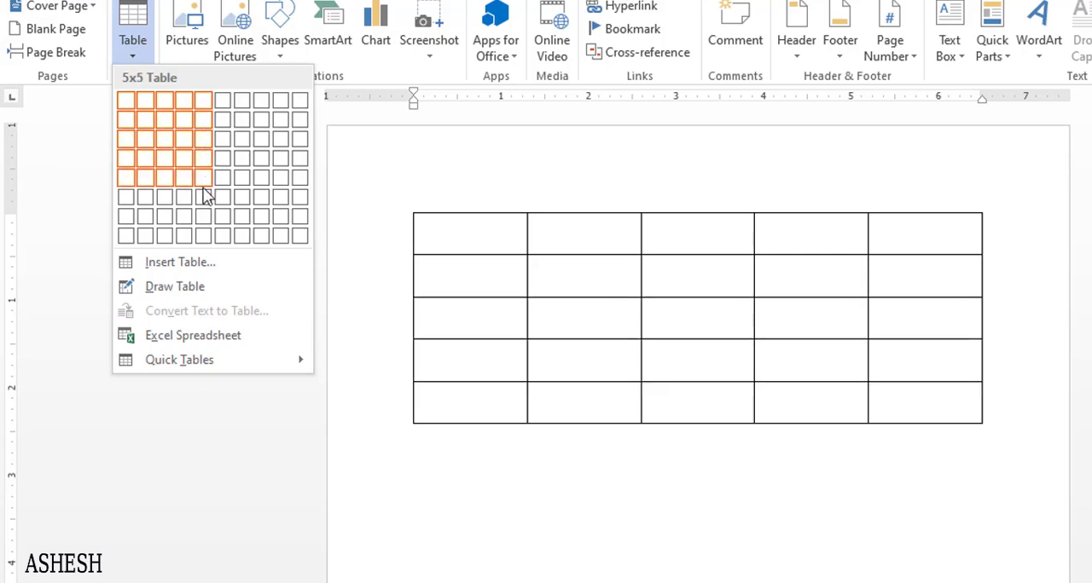
left_click(201, 239)
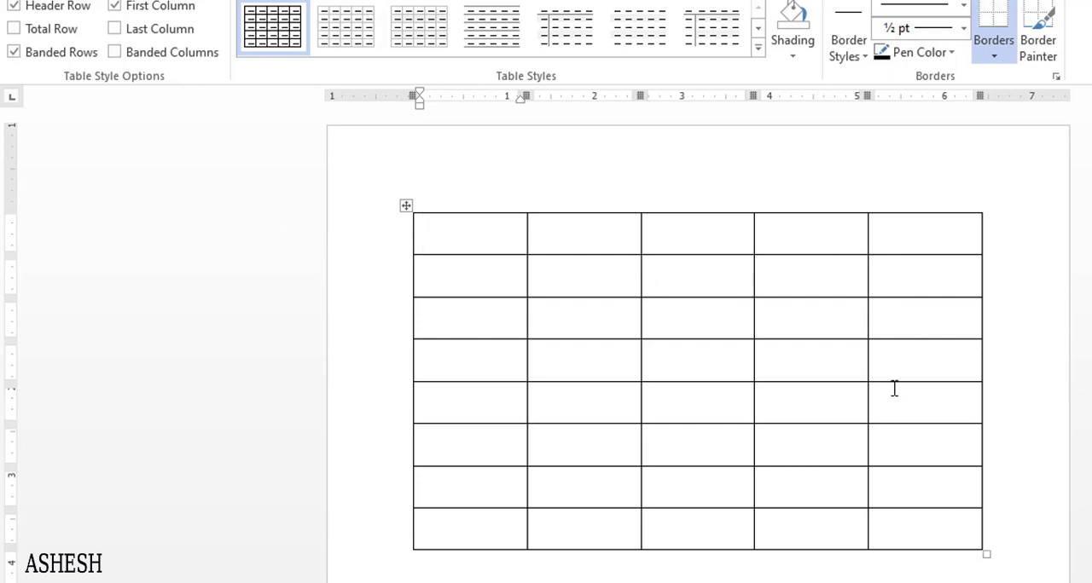
Append three new rows to the end of the table, each time starting from its last cell
left_click(903, 535)
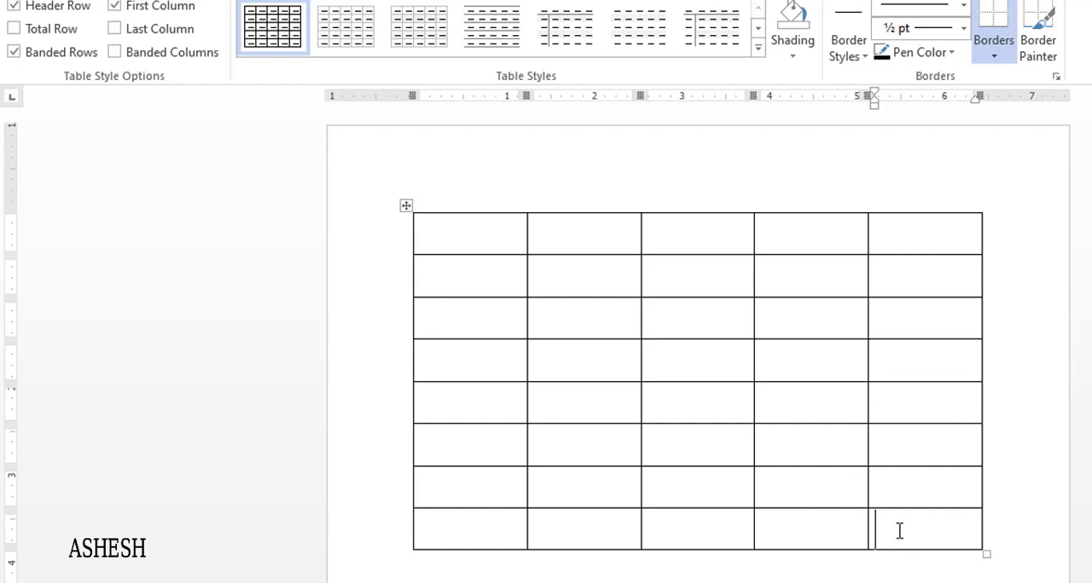
key("Tab")
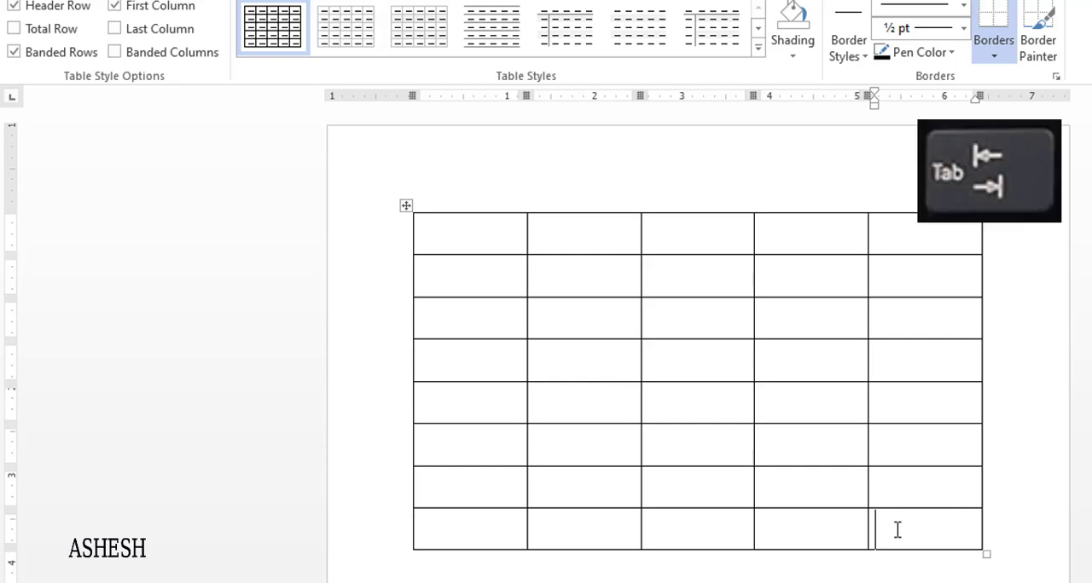
key("Tab")
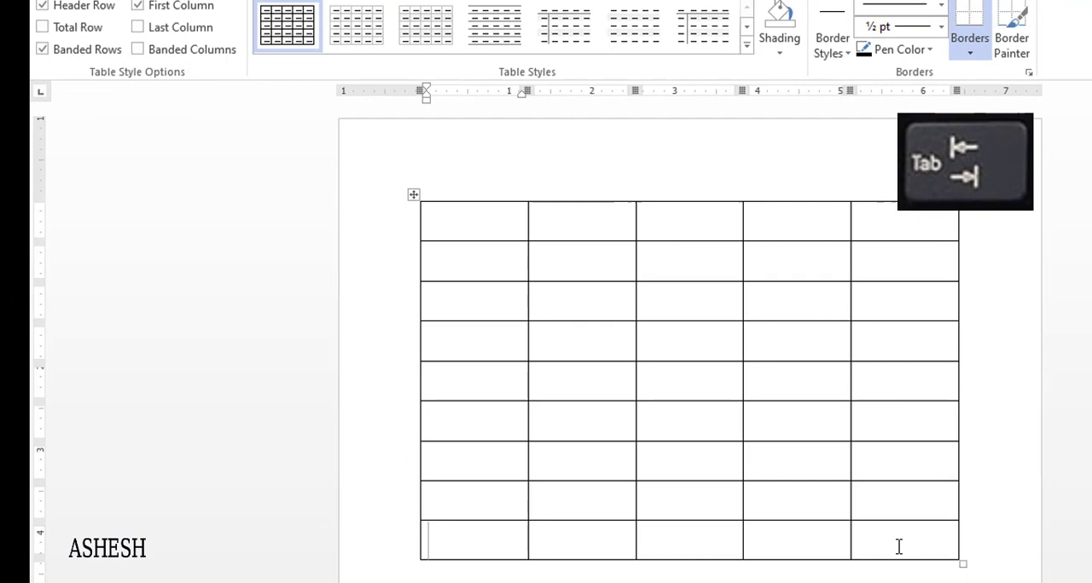
left_click(898, 547)
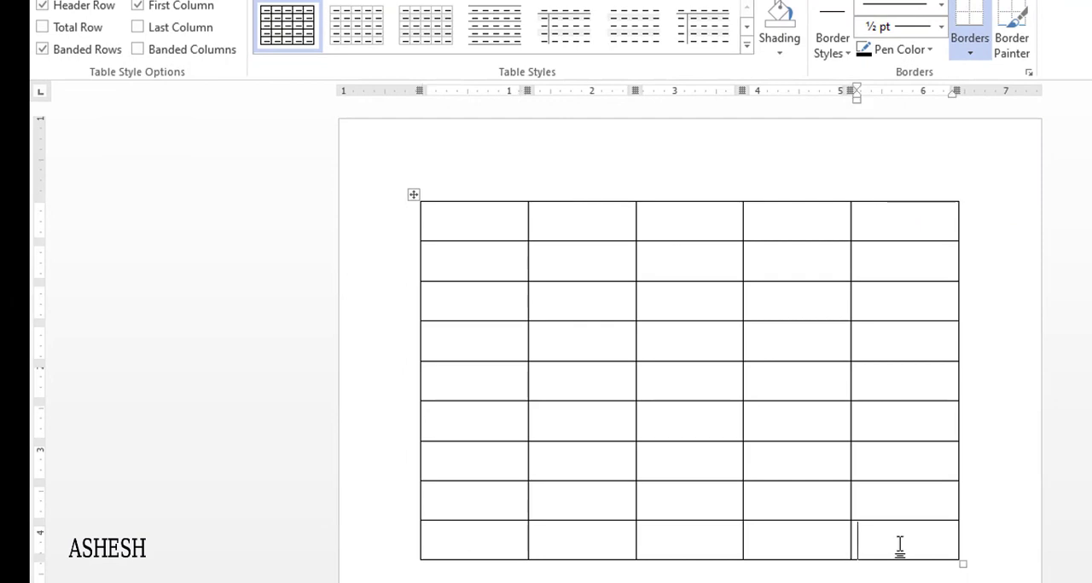
key("Tab")
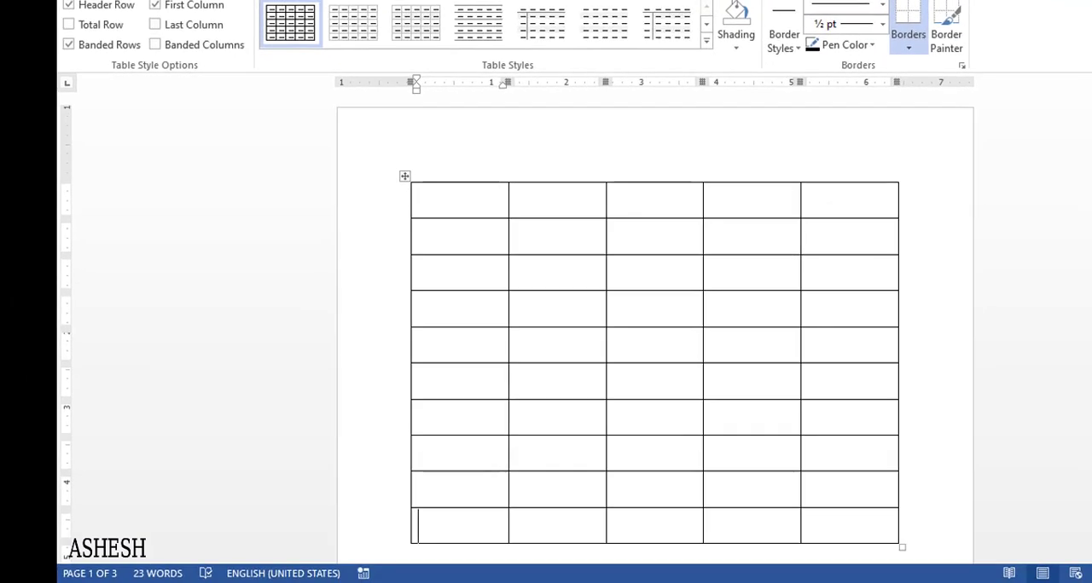
scroll(654, 324, "down", 3)
scroll(654, 324, "up", 2)
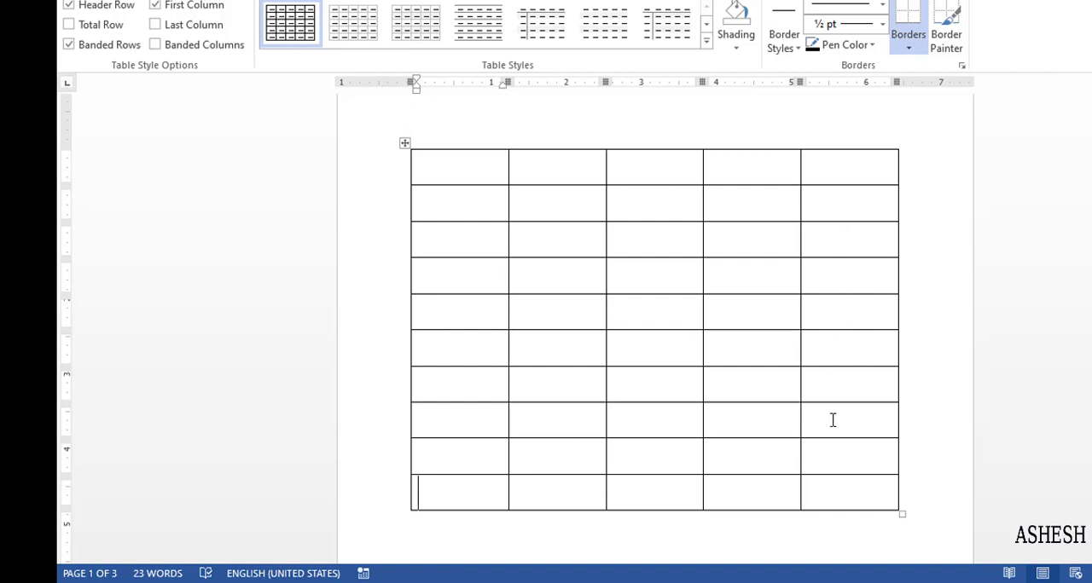
left_click(847, 500)
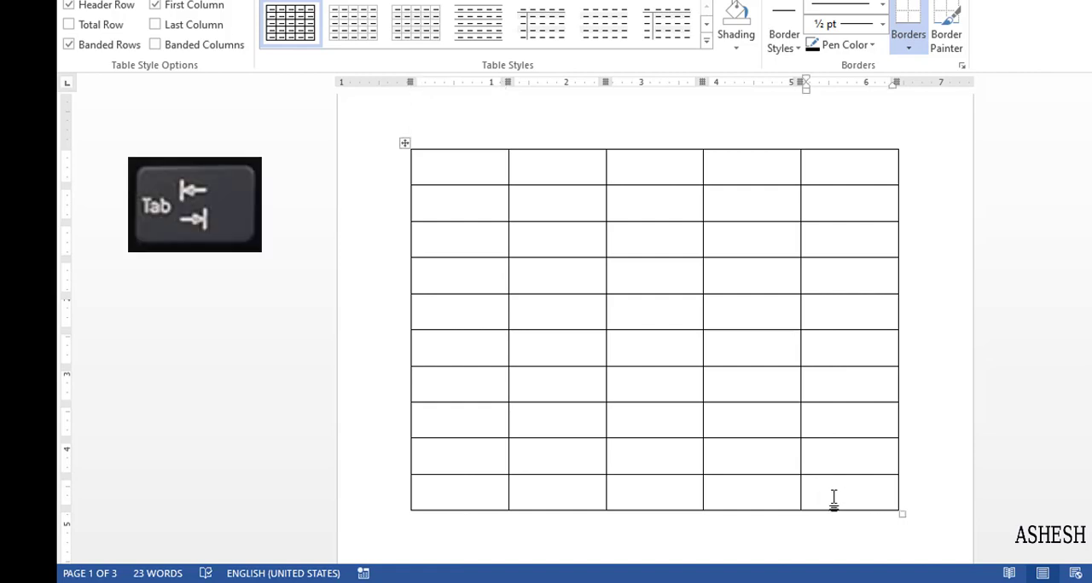
key("Tab")
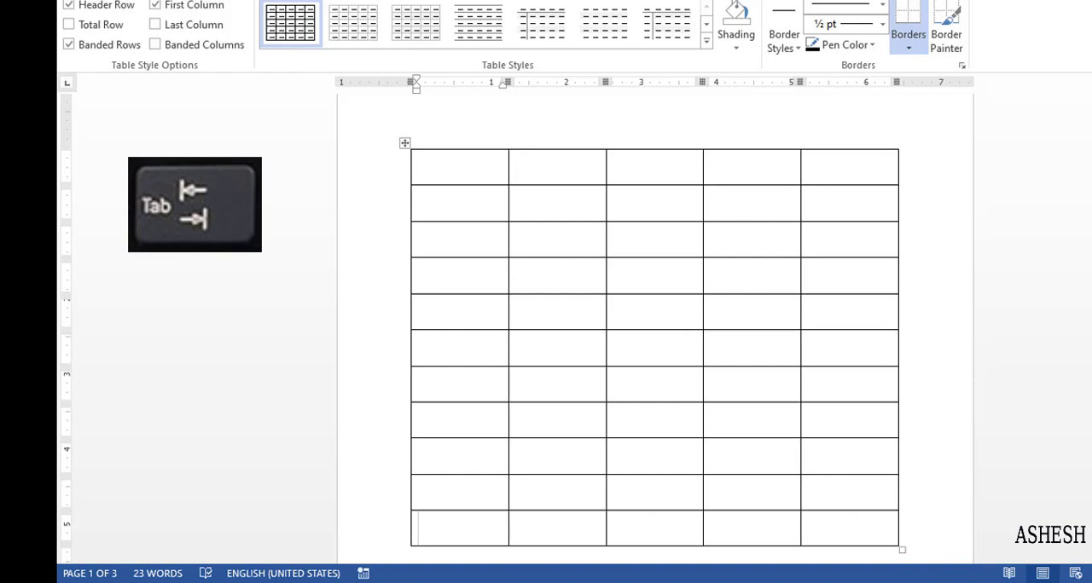
Select the whole empty five-column table and delete it from the page
scroll(655, 324, "up", 1)
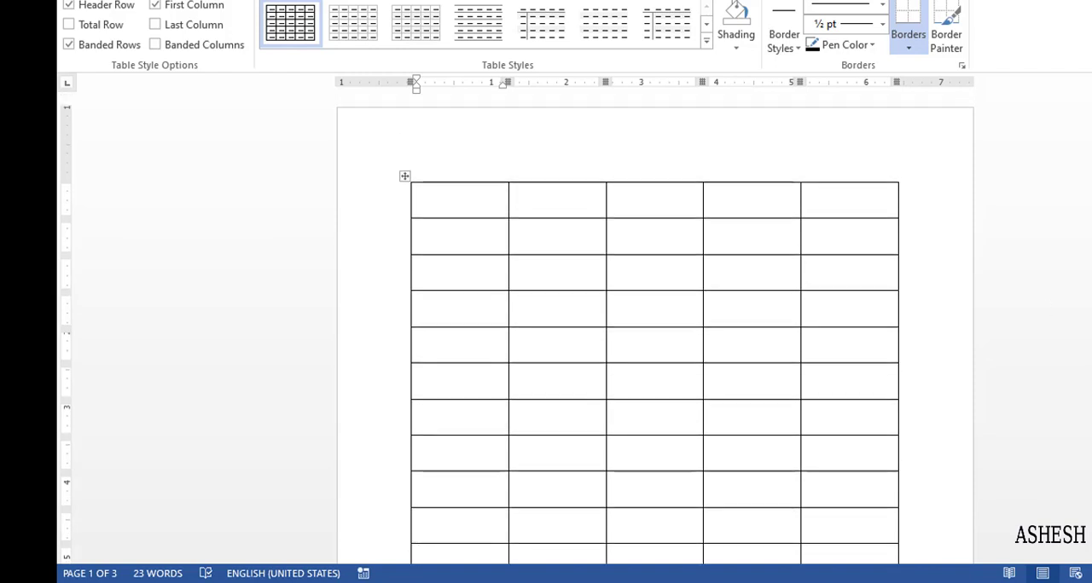
scroll(655, 325, "down", 3)
scroll(655, 324, "up", 3)
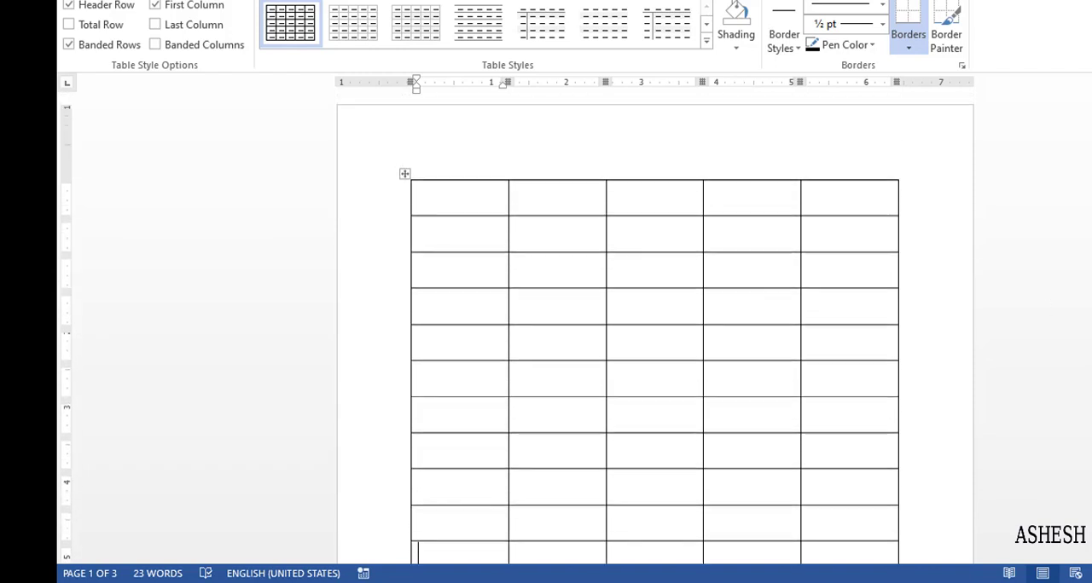
left_click(401, 176)
key("Left")
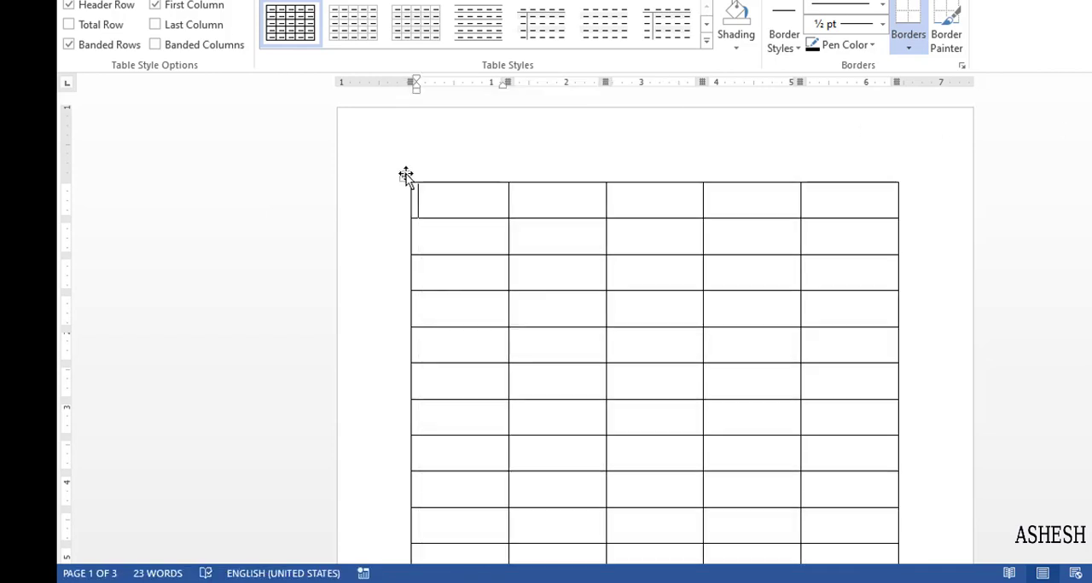
left_click(407, 176)
right_click(406, 176)
key("Escape")
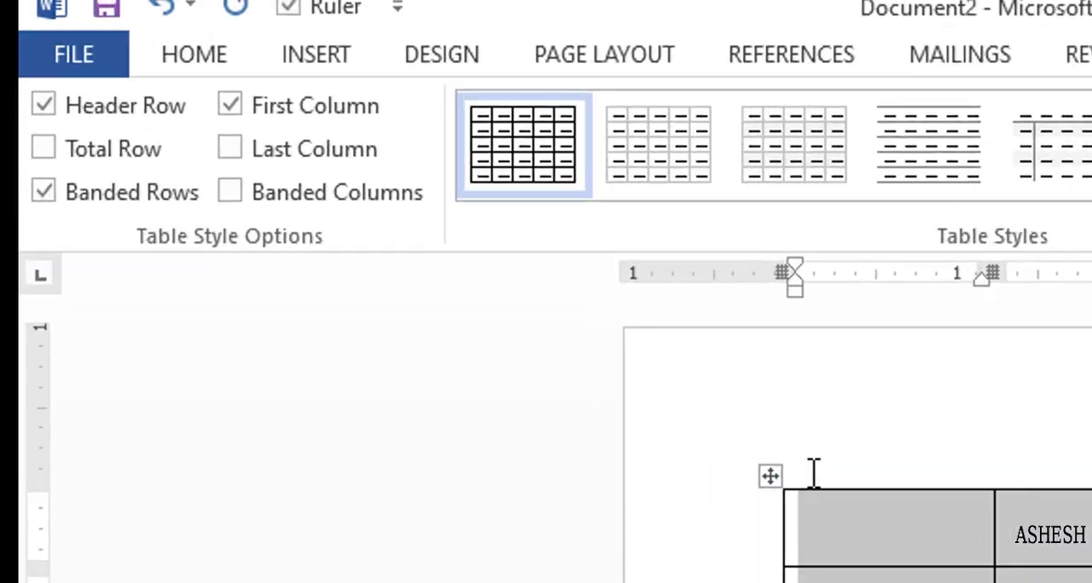
left_click(325, 66)
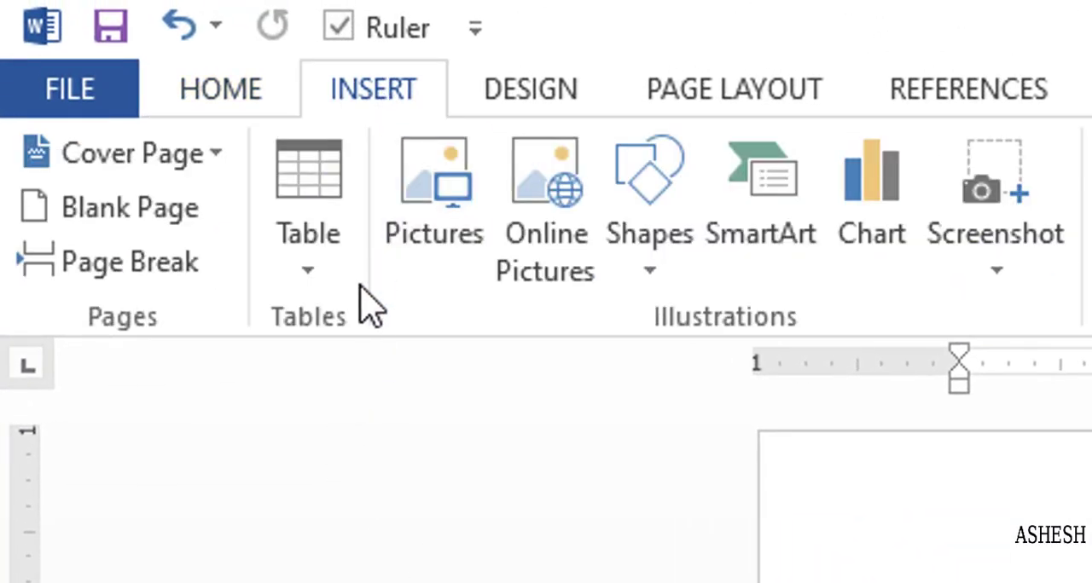
Insert a table with 5 columns and 10 rows by specifying its dimensions, keeping the automatic fixed column width
left_click(310, 270)
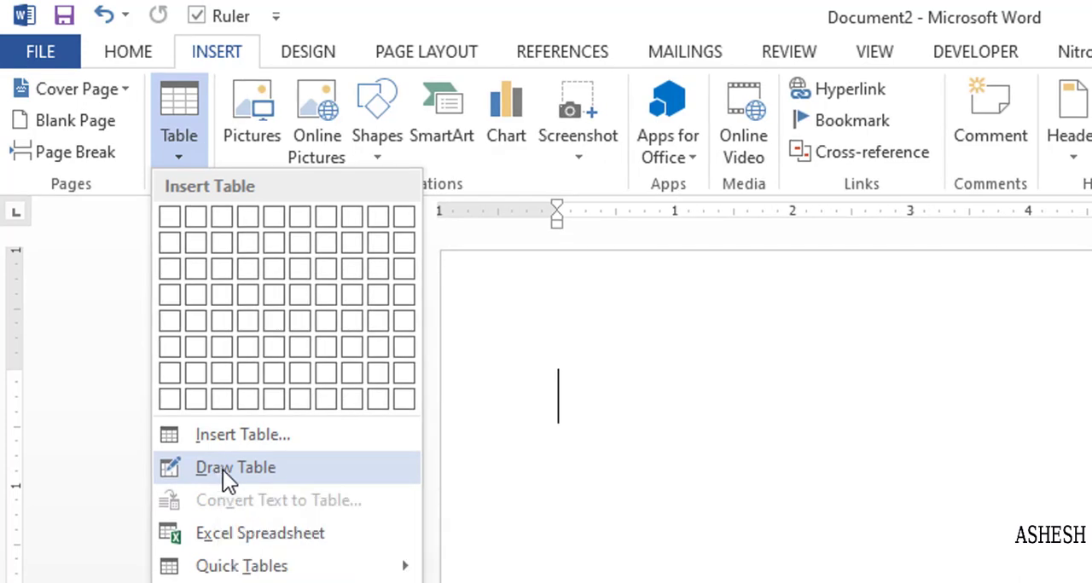
left_click(222, 470)
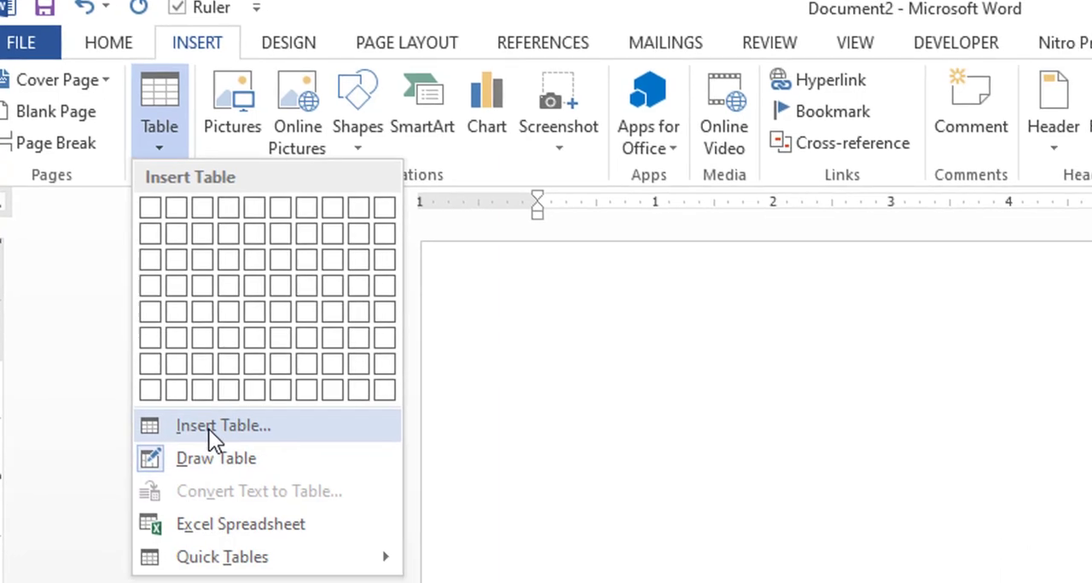
left_click(227, 439)
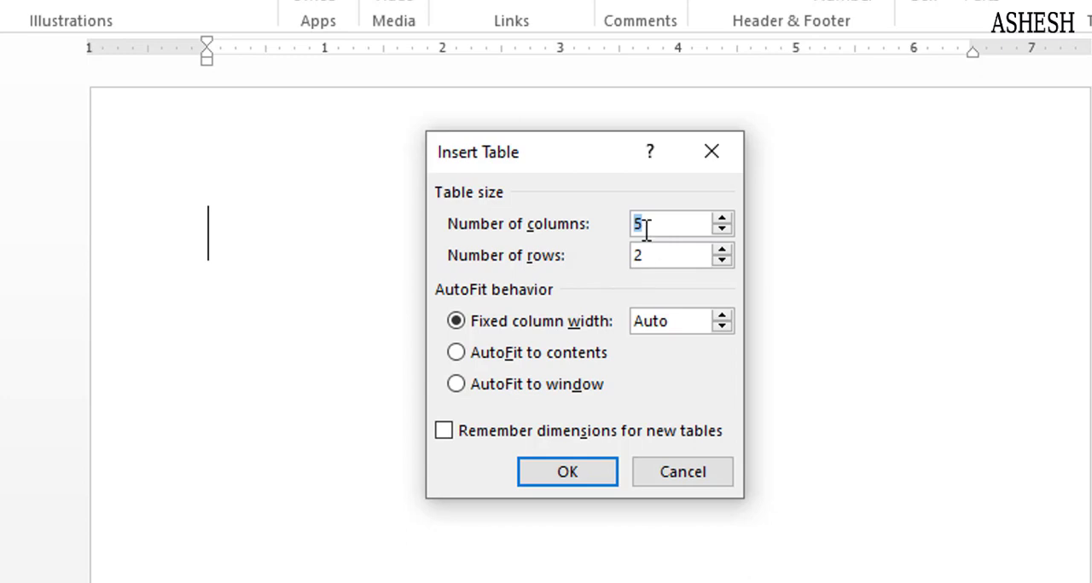
left_click(642, 223)
left_click_drag(646, 253, 607, 252)
left_click(581, 466)
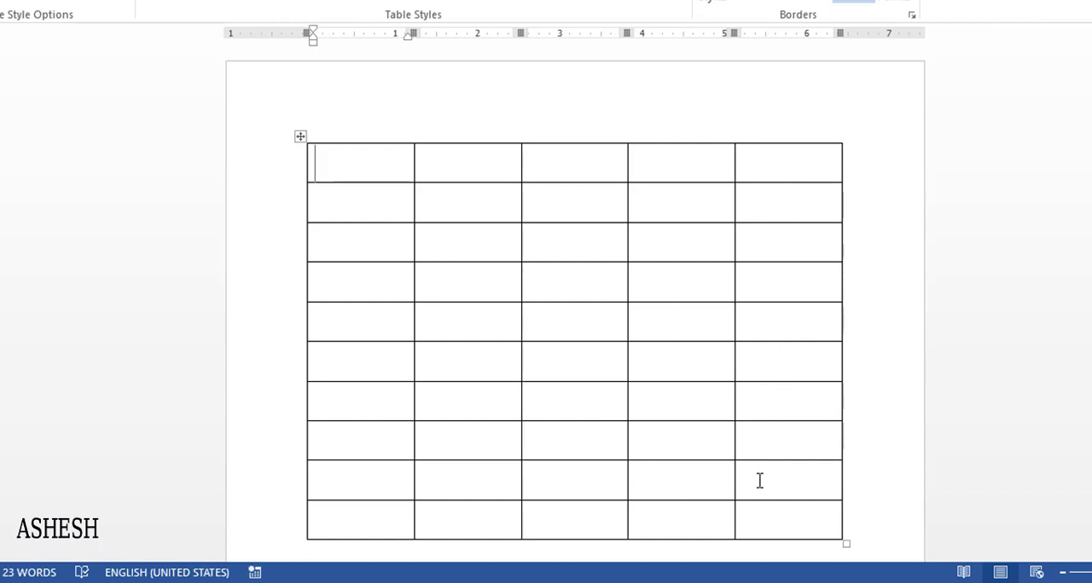
Append one new row to the end of the table, starting from its last cell
left_click(799, 525)
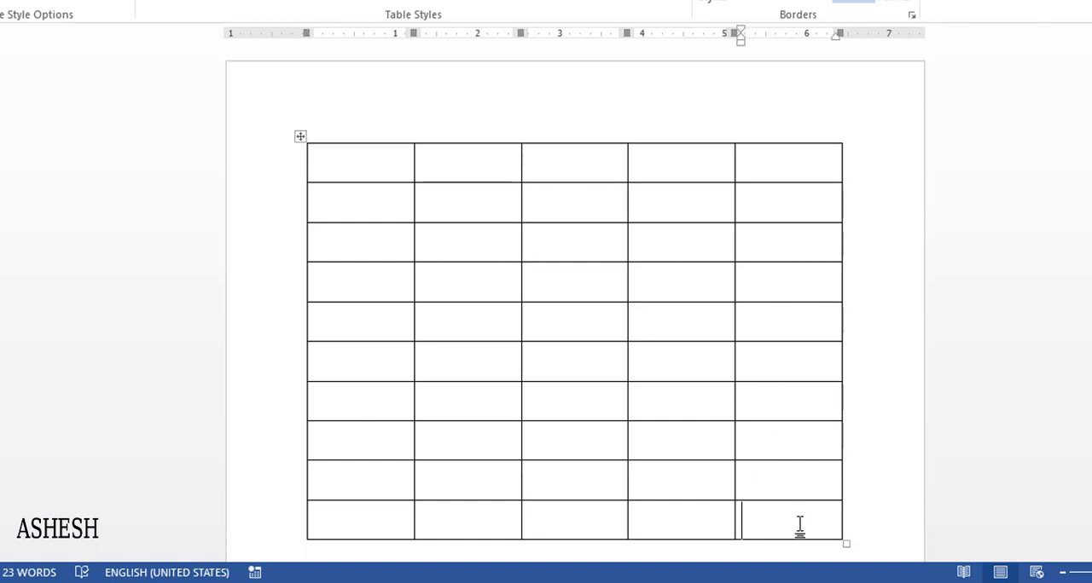
key("Tab")
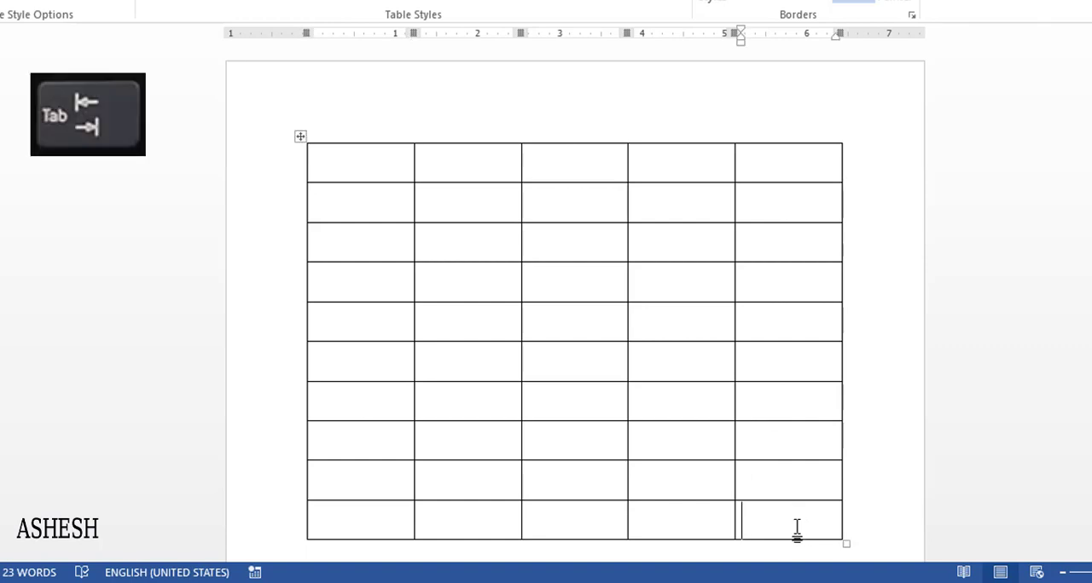
key("Tab")
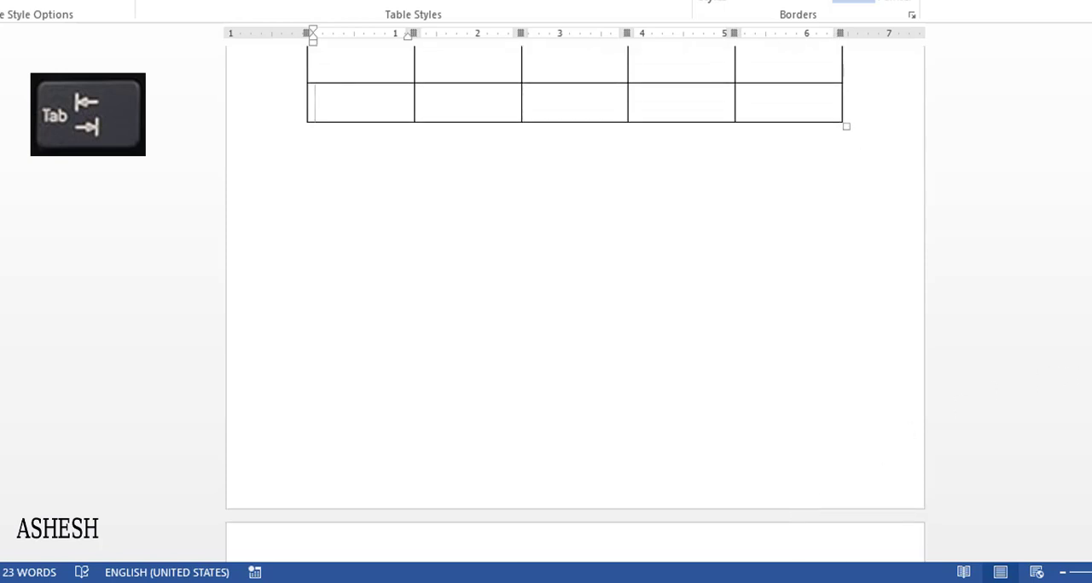
key("Tab")
key("Tab")
key("Tab")
key("Tab")
key("Tab")
key("Tab")
key("Tab")
key("Tab")
key("Tab")
key("Tab")
key("Tab")
key("Tab")
key("Tab")
key("Tab")
key("Tab")
key("Tab")
key("Tab")
key("Tab")
key("Tab")
key("Tab")
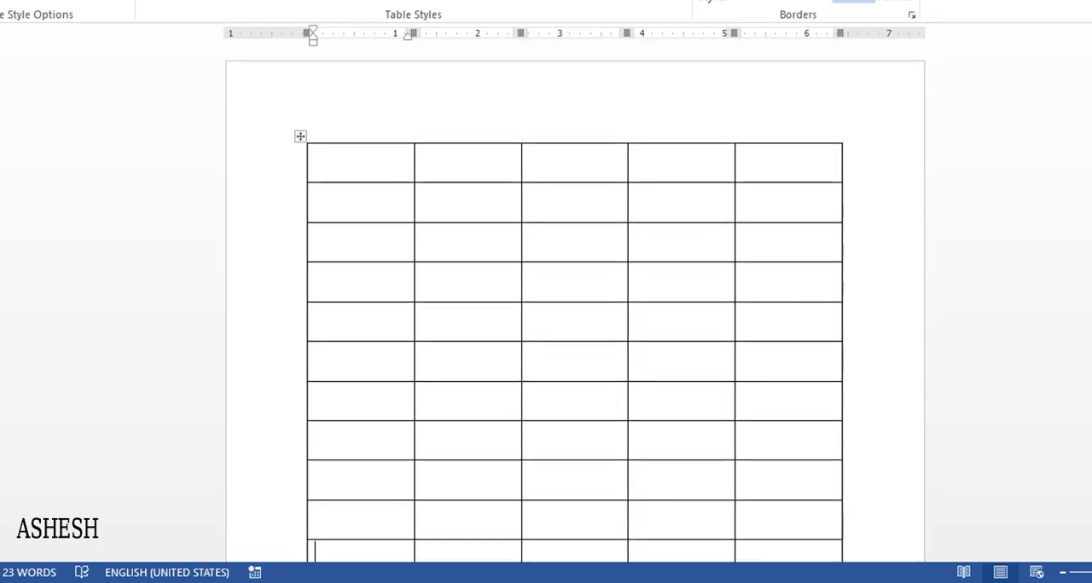
scroll(575, 312, "down", 3)
scroll(575, 312, "up", 4)
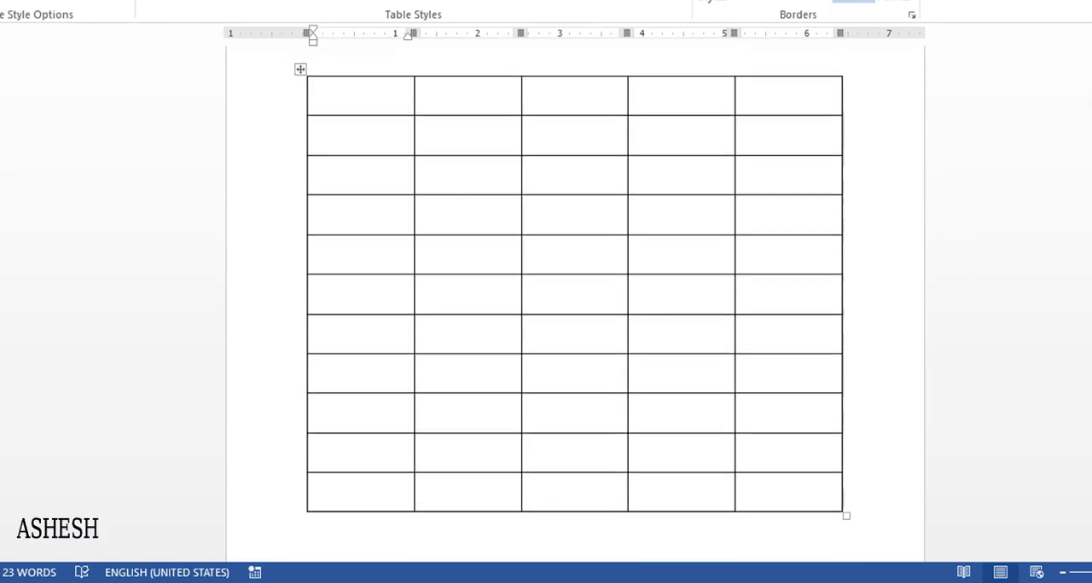
Enter the title "Name of the table" in the first cell of the table's top row
left_click_drag(361, 158, 759, 169)
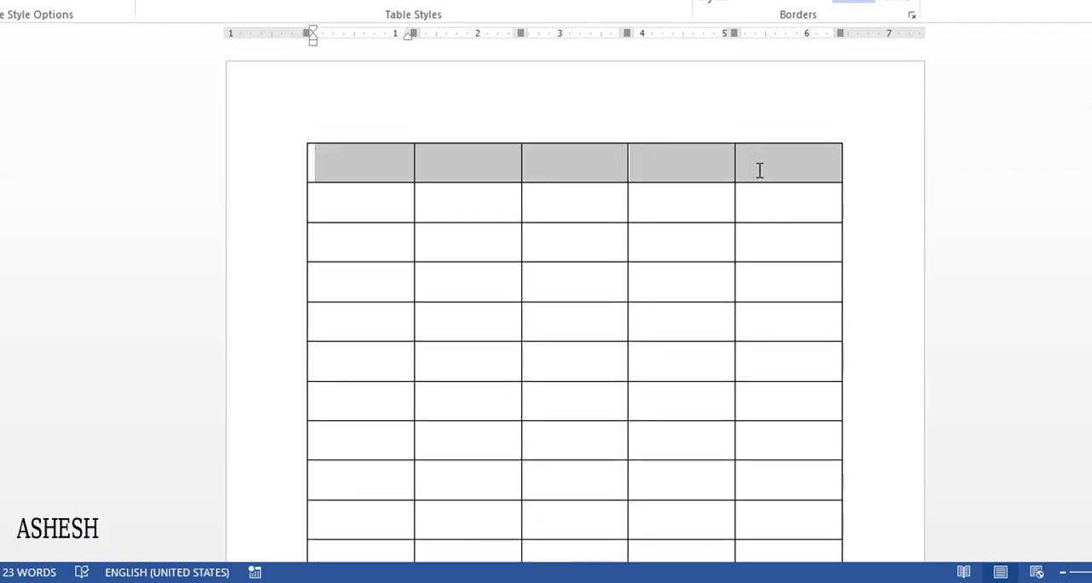
left_click(604, 168)
left_click(398, 171)
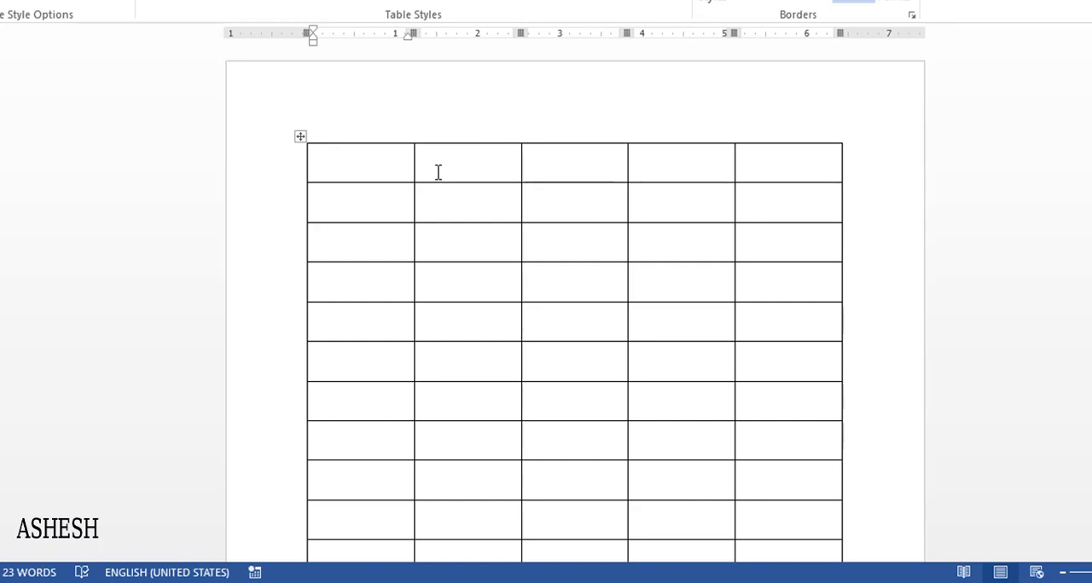
type("Na")
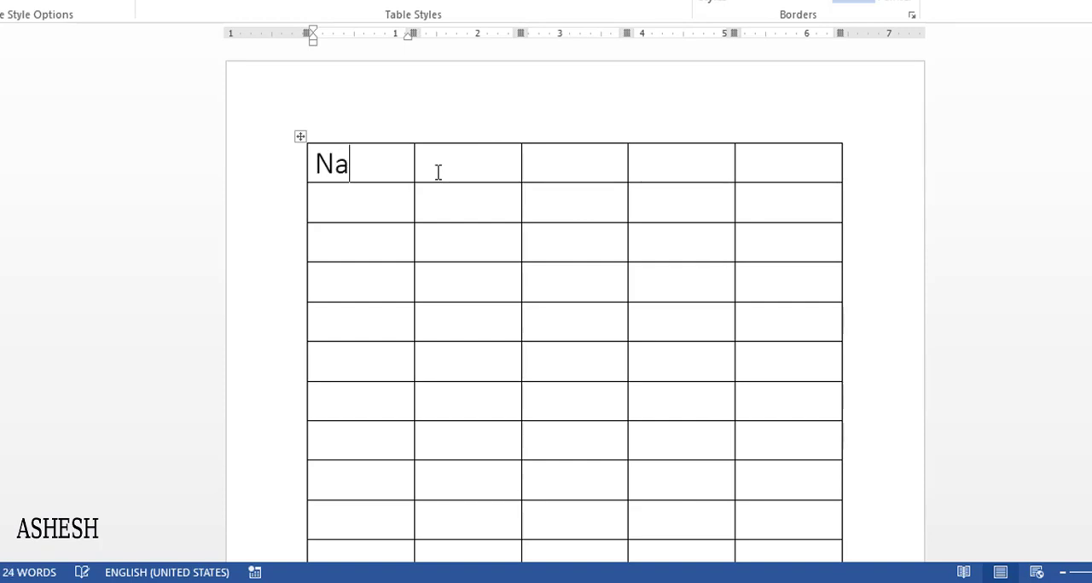
type("me of t")
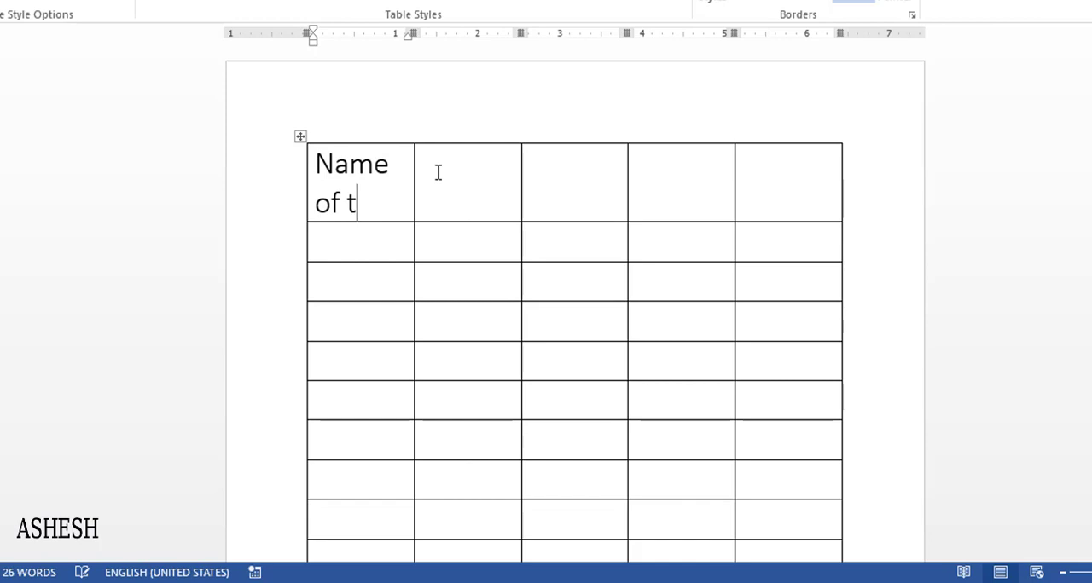
type("he table")
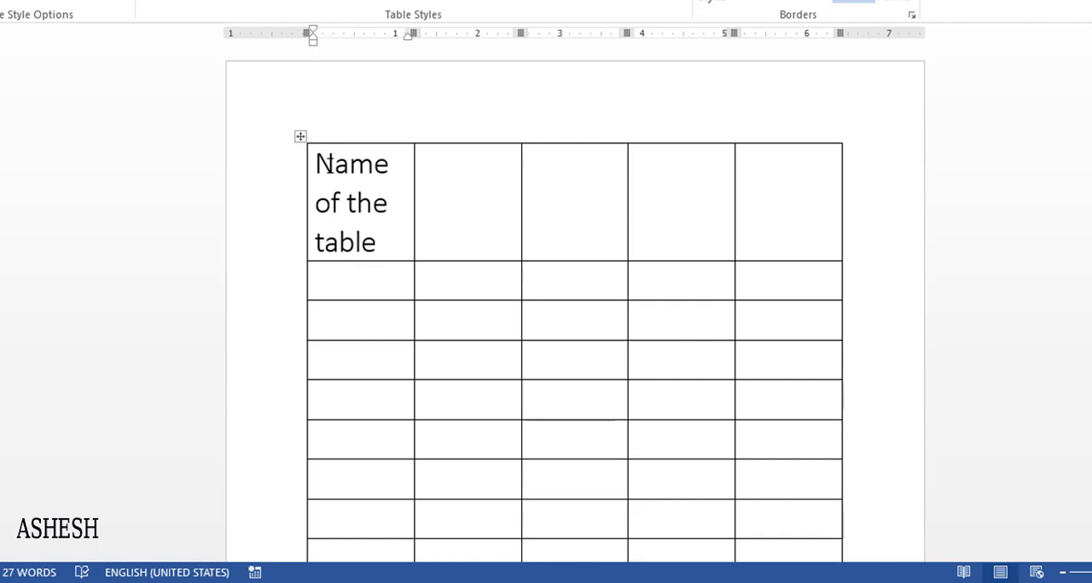
Cut the title text out of the first cell and merge the five cells of the top row into one
left_click_drag(316, 162, 369, 242)
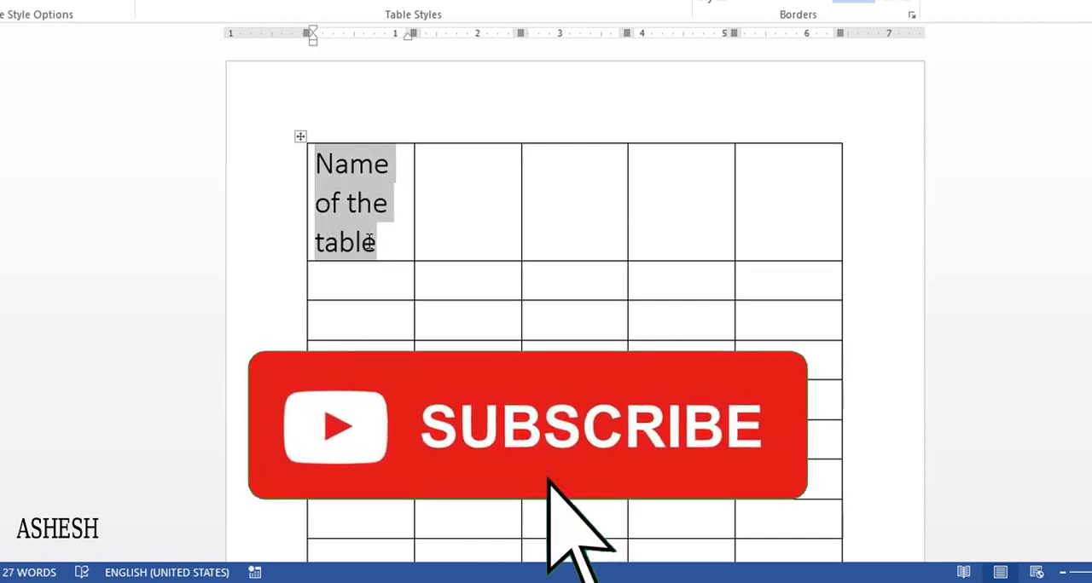
key("Delete")
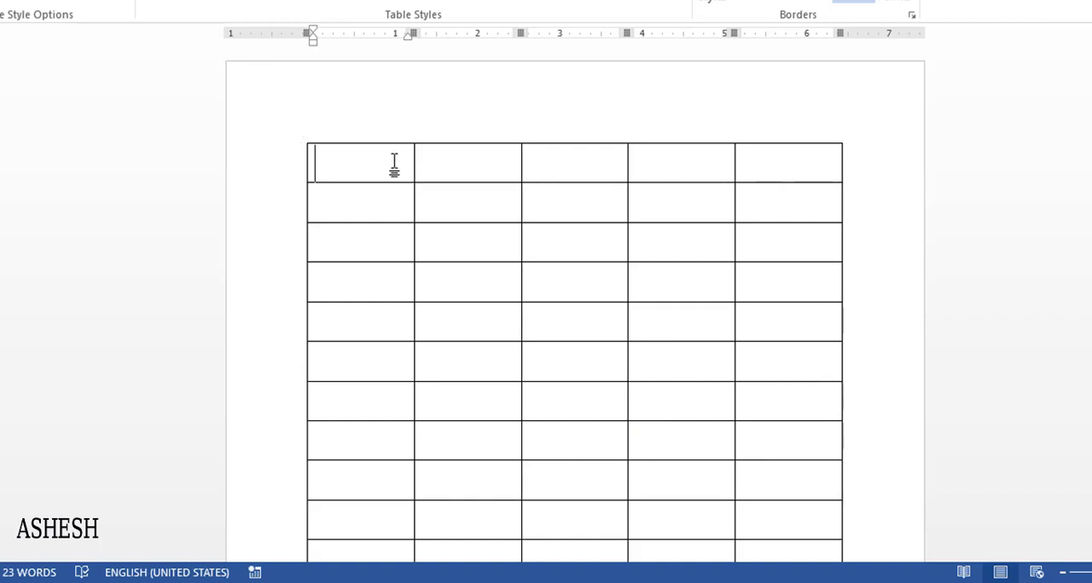
left_click_drag(395, 163, 753, 171)
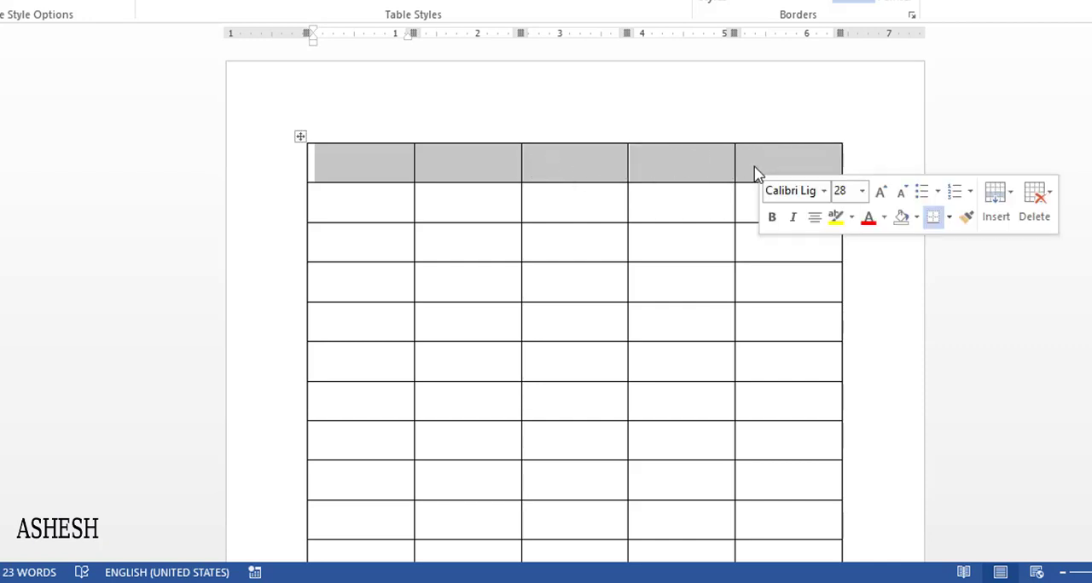
right_click(695, 168)
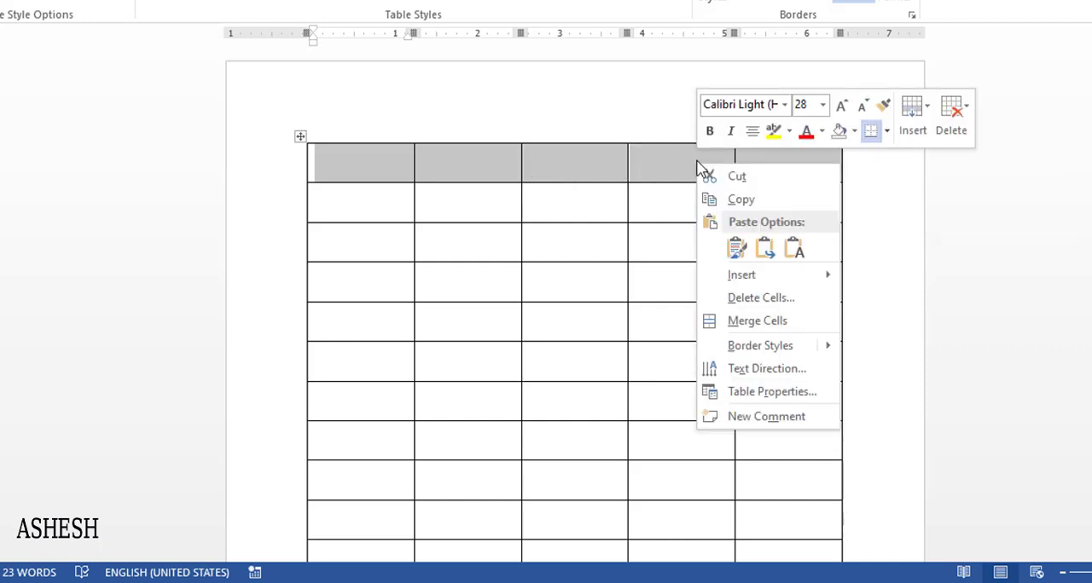
left_click(756, 321)
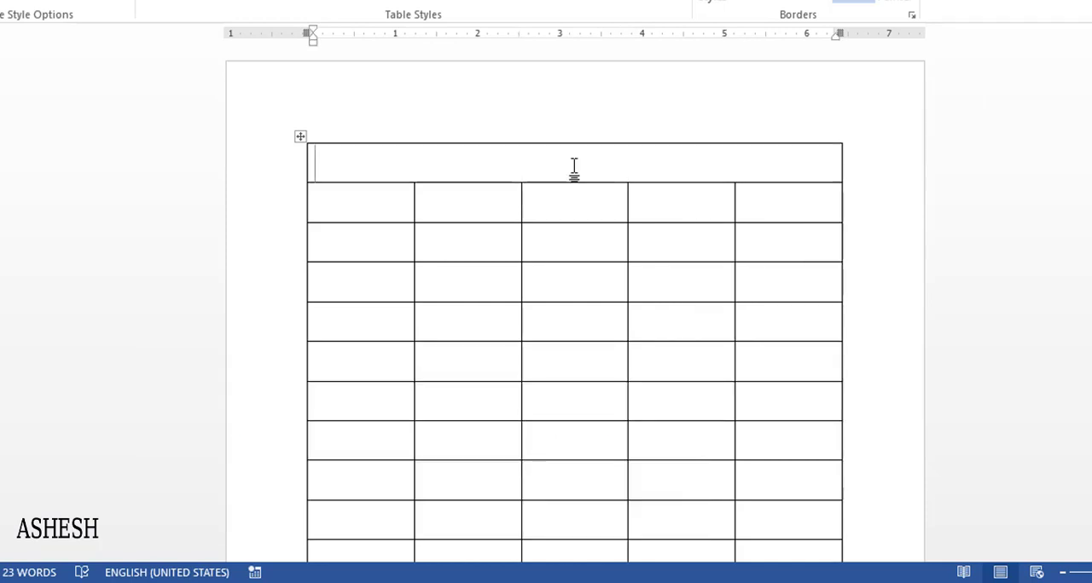
Paste the title "Name of the table" into the merged top row and center it
key("ctrl+v")
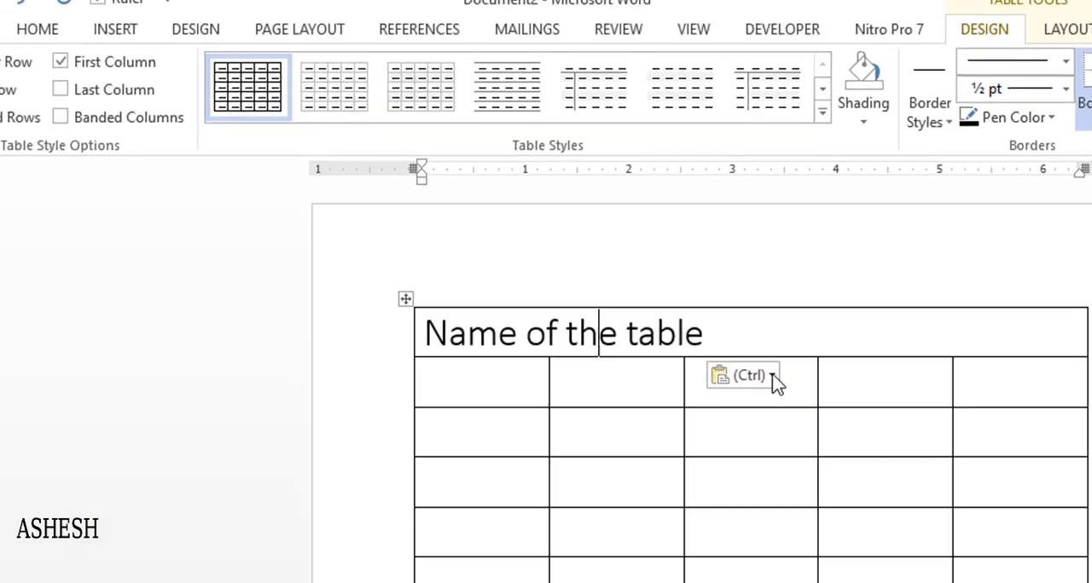
left_click(523, 348)
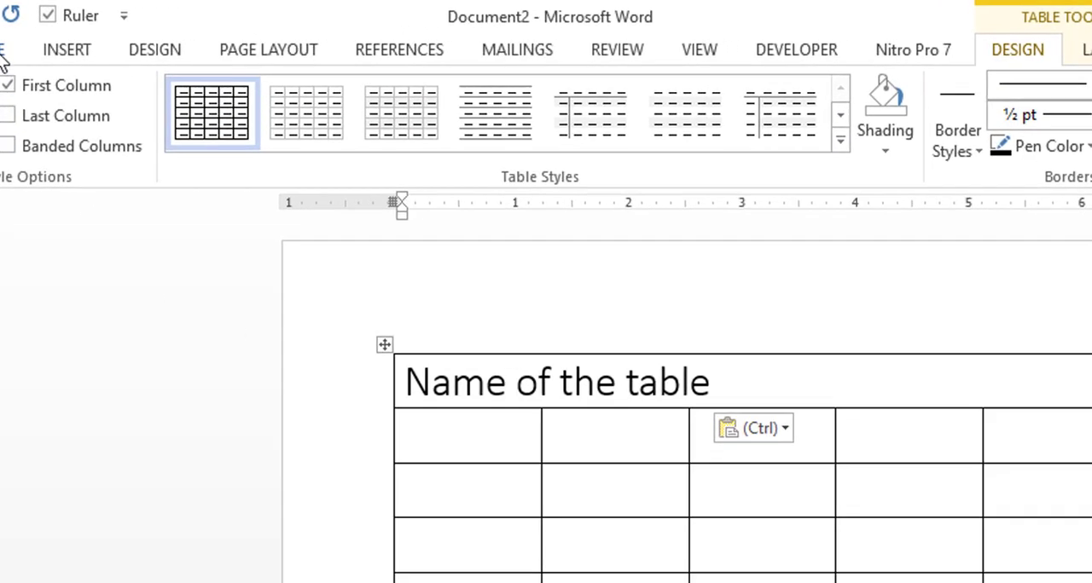
left_click(42, 47)
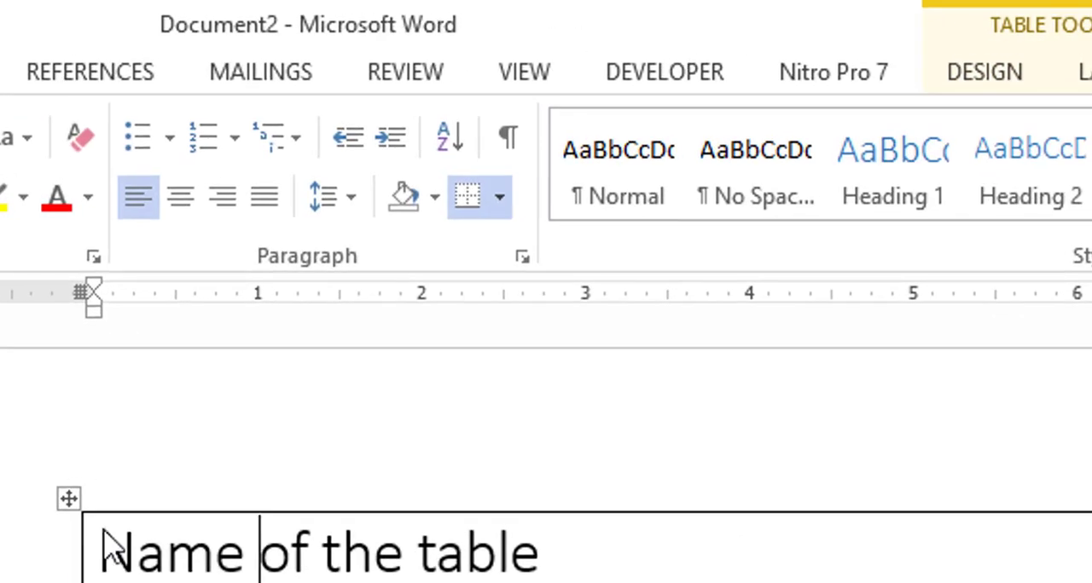
left_click(188, 213)
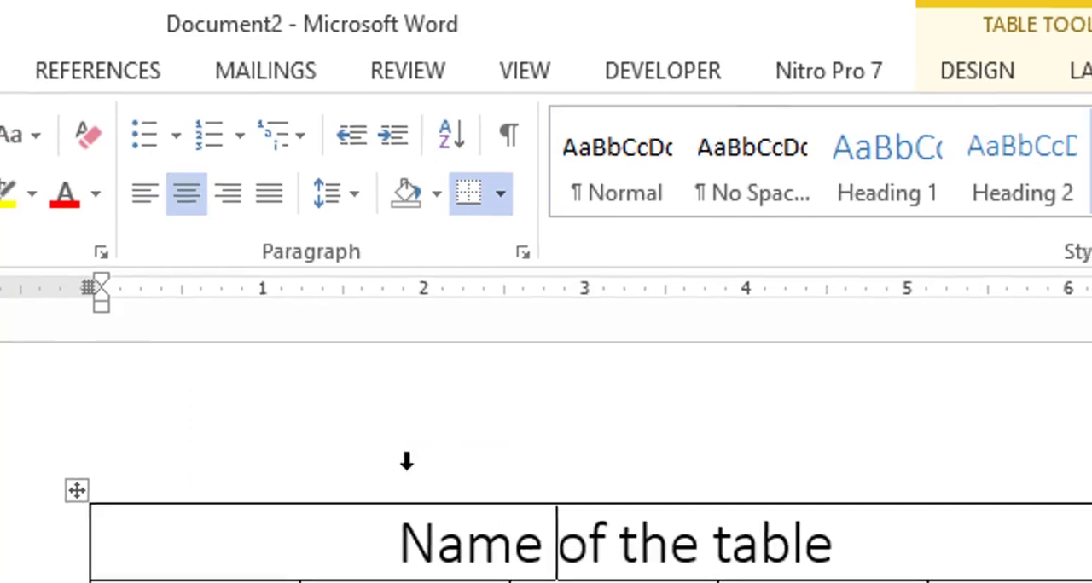
Select the third row below the title row and delete that entire row from the table
left_click(536, 383)
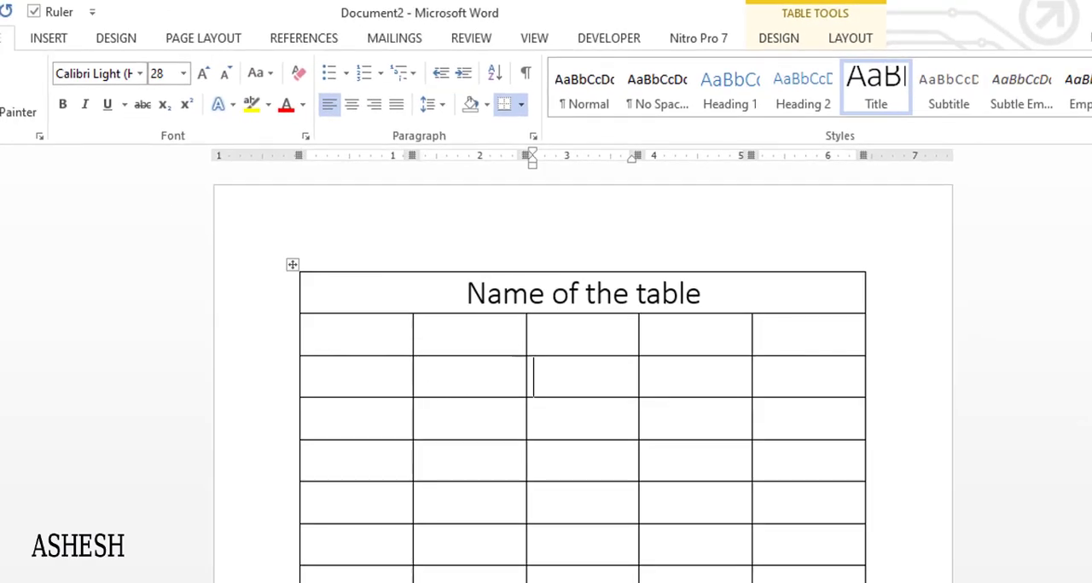
left_click_drag(384, 337, 1039, 313)
scroll(429, 266, "down", 3)
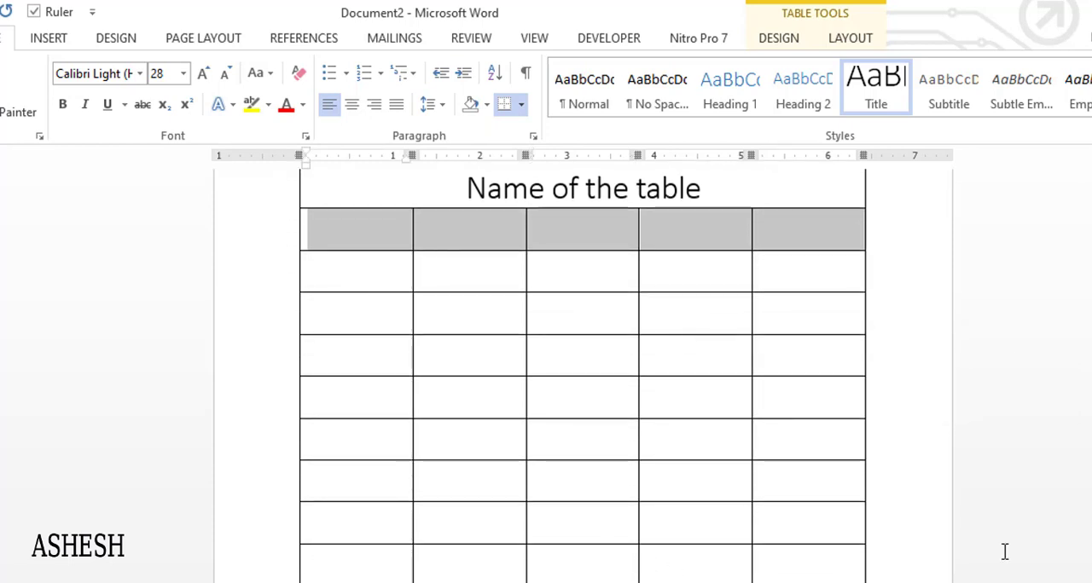
scroll(582, 367, "up", 2)
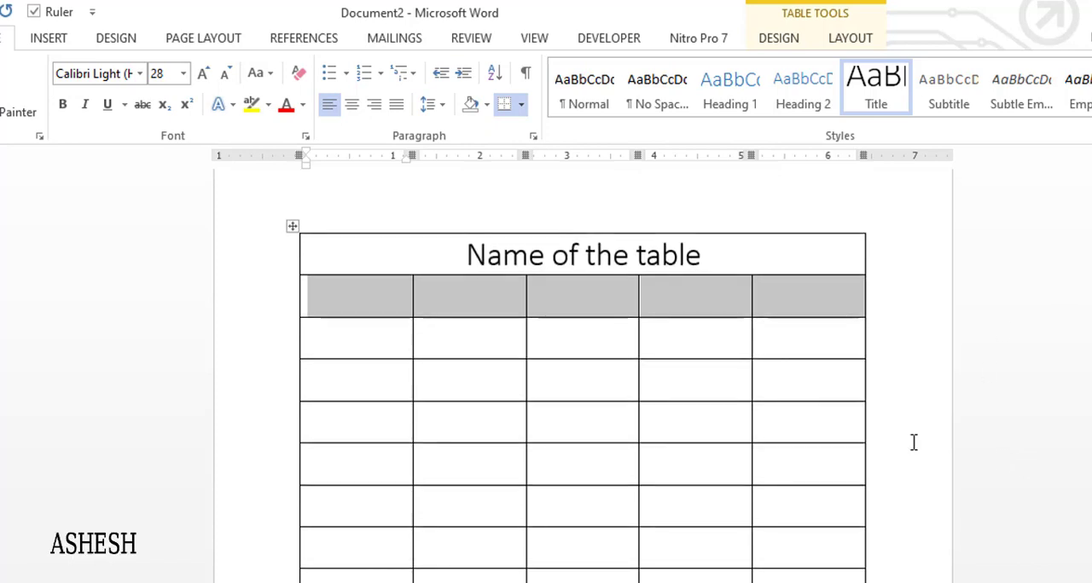
left_click(790, 366)
left_click_drag(349, 382, 806, 400)
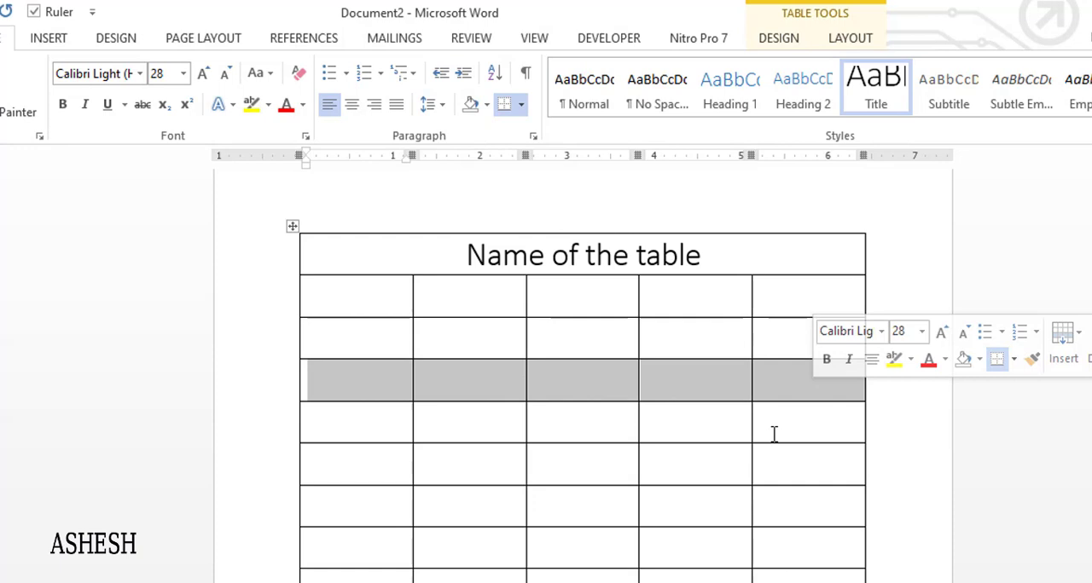
right_click(699, 390)
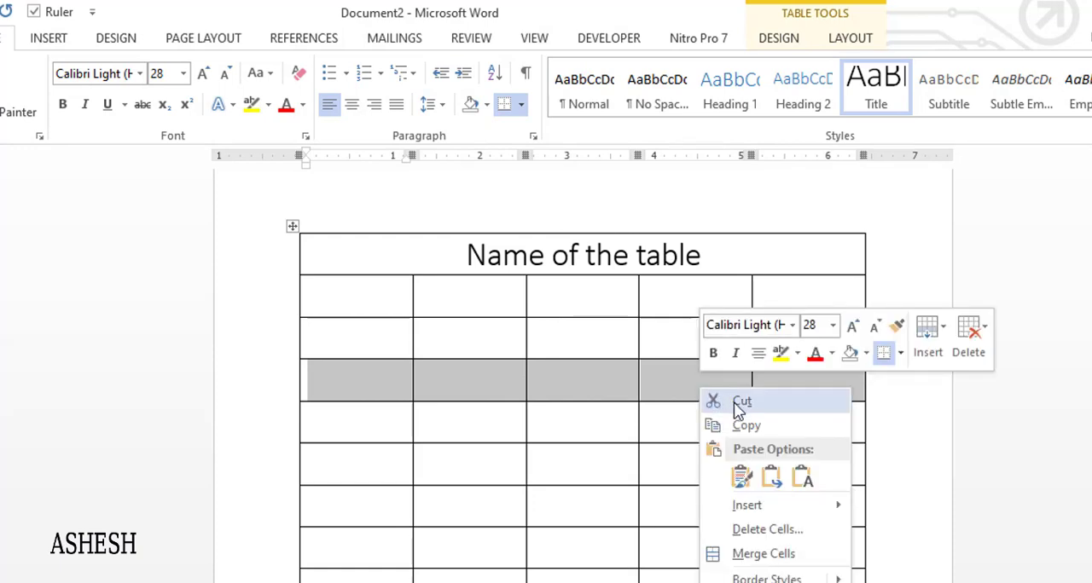
left_click(755, 529)
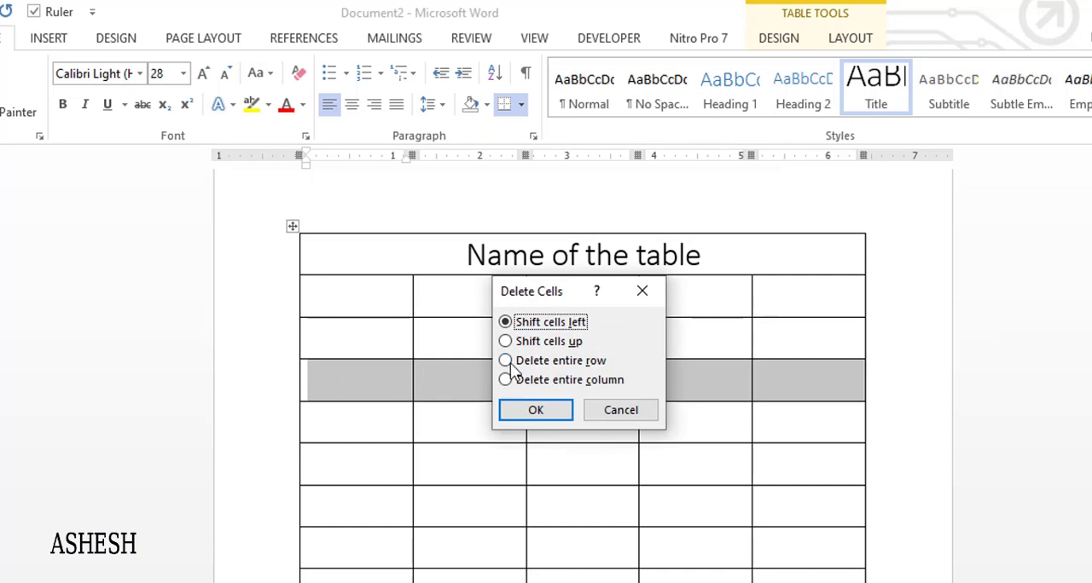
left_click(540, 362)
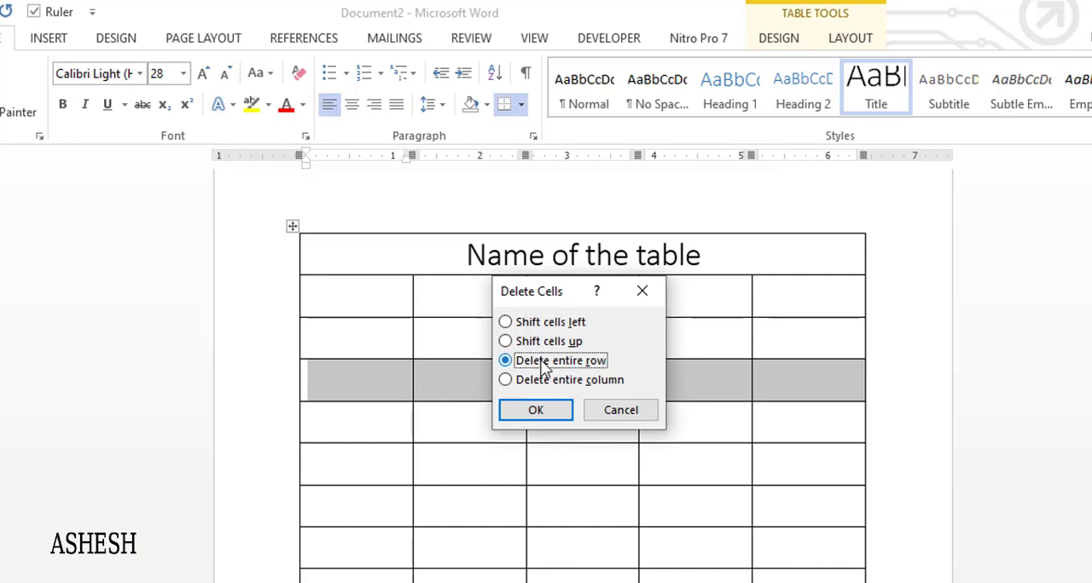
left_click(556, 415)
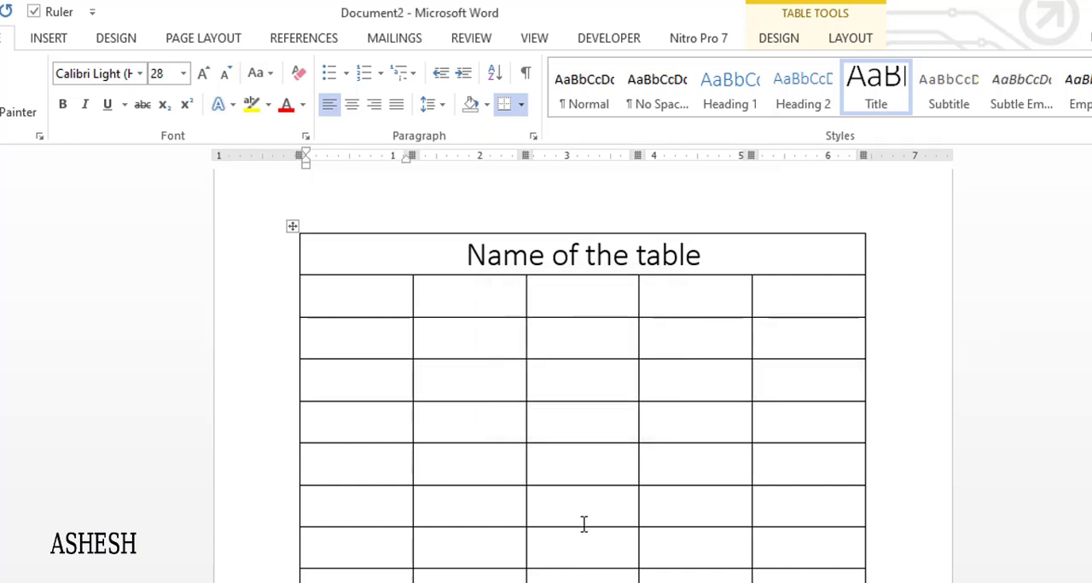
Select the cells of the fifth column below the title row and delete the entire column
left_click_drag(783, 290, 774, 582)
right_click(772, 375)
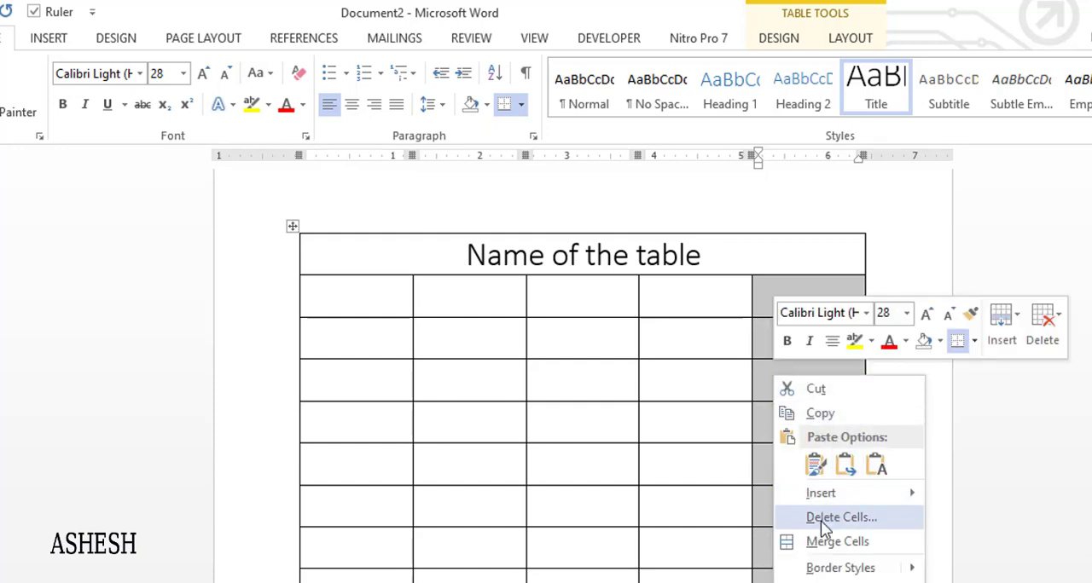
left_click(820, 518)
left_click(574, 383)
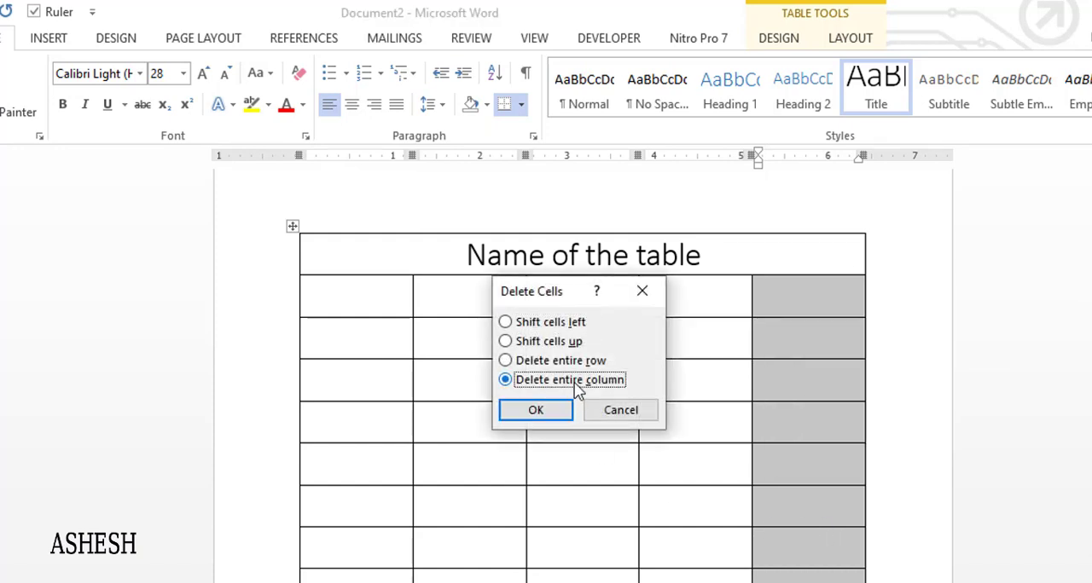
left_click(548, 417)
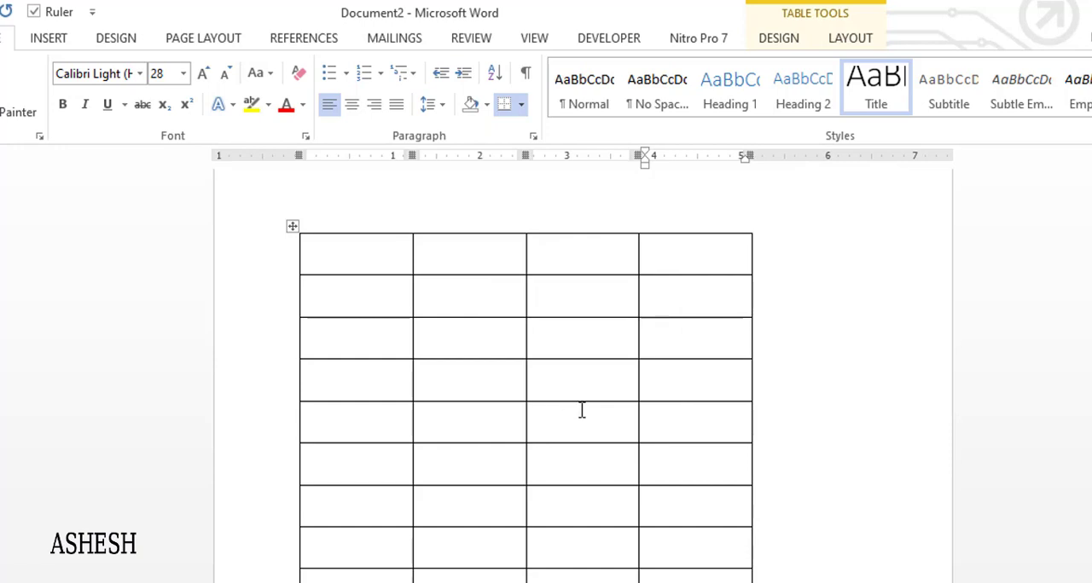
Undo the deletion of the fifth column and look at the sample table titled "Title" further down the document
key("ctrl+z")
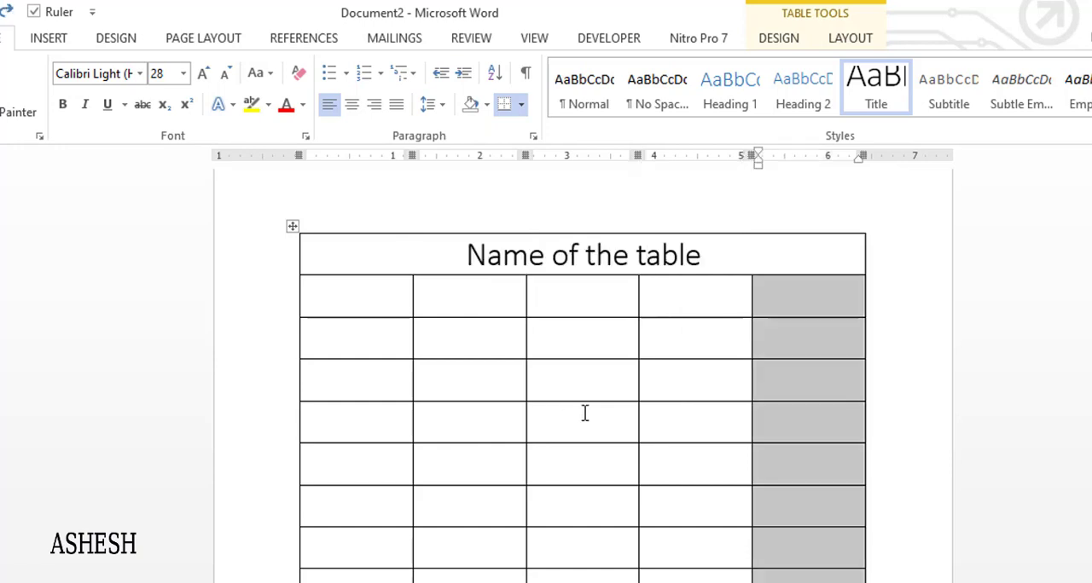
left_click(585, 412)
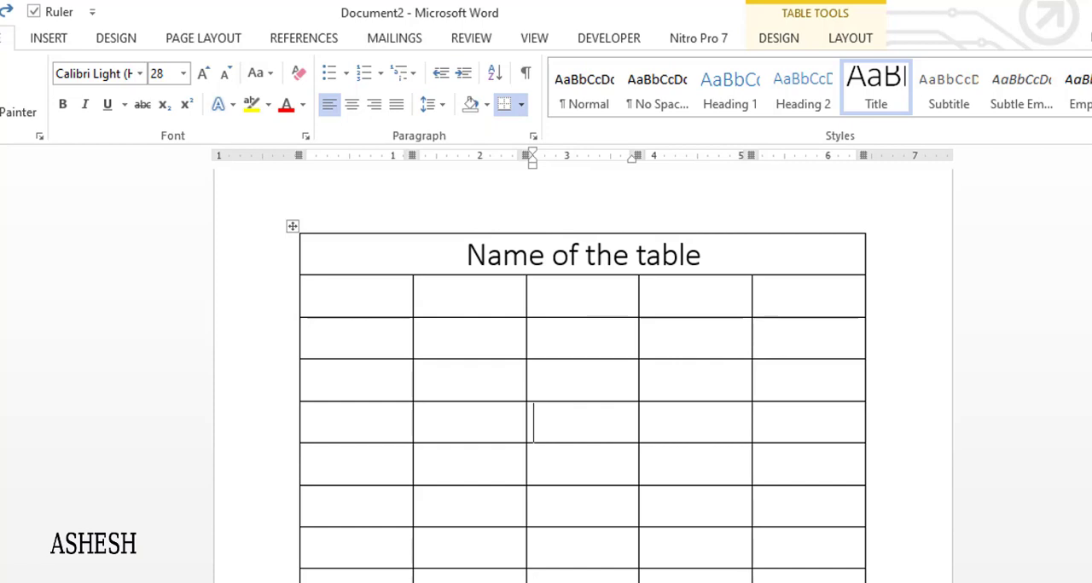
scroll(582, 375, "down", 10)
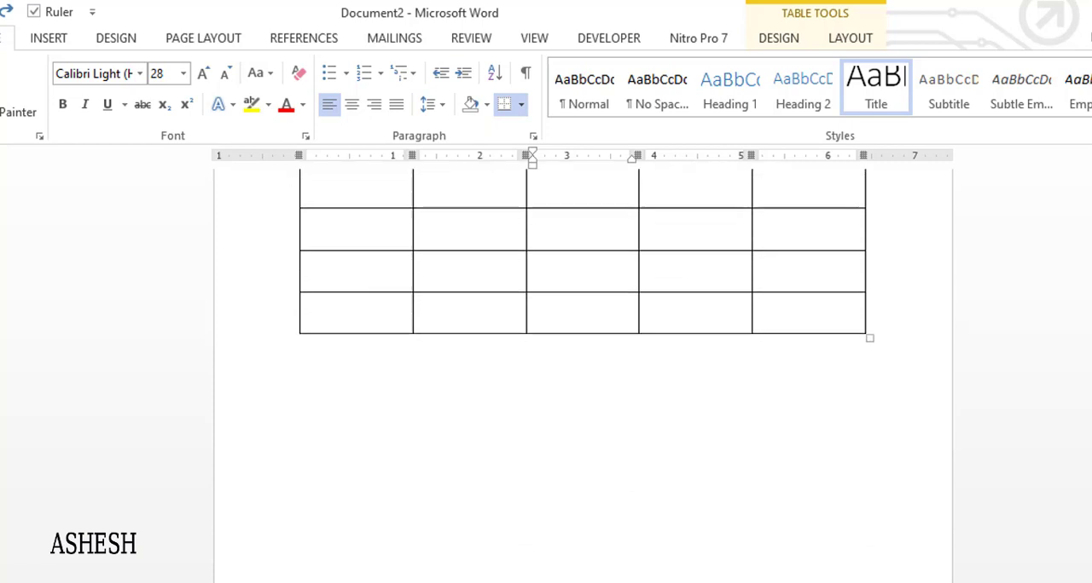
scroll(583, 375, "down", 3)
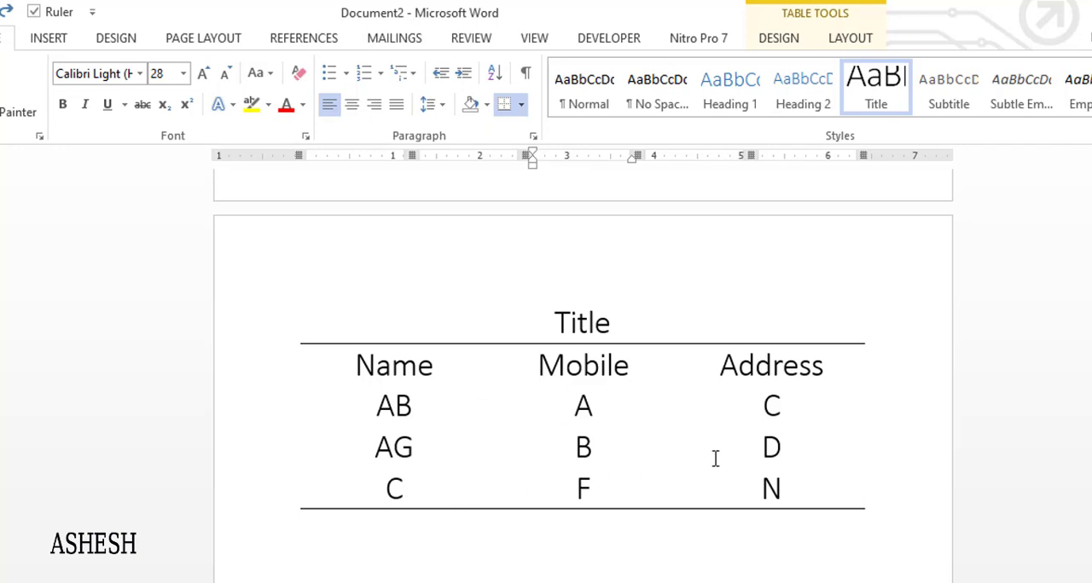
scroll(750, 451, "up", 12)
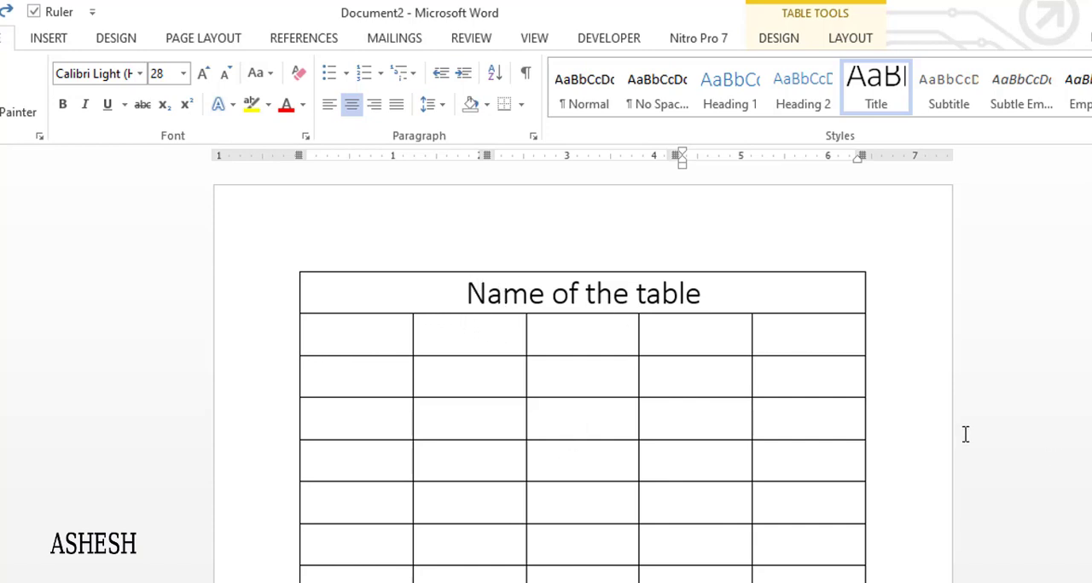
Fill the row below the title with the column headings "Name", "F.N.", "M.N.", "Mb" and "Address"
left_click(363, 348)
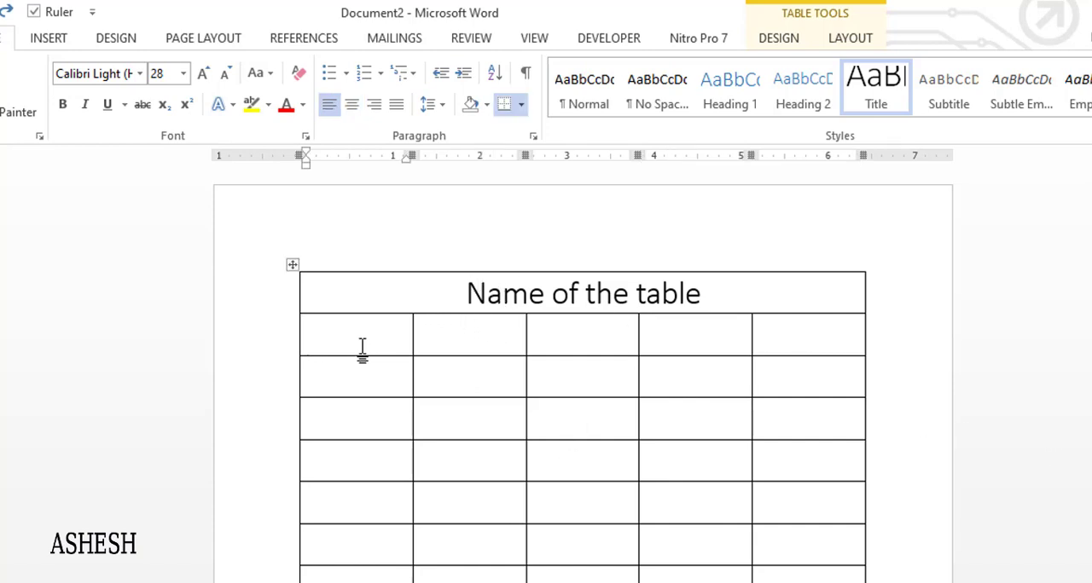
type("Name")
left_click(444, 341)
type("F.")
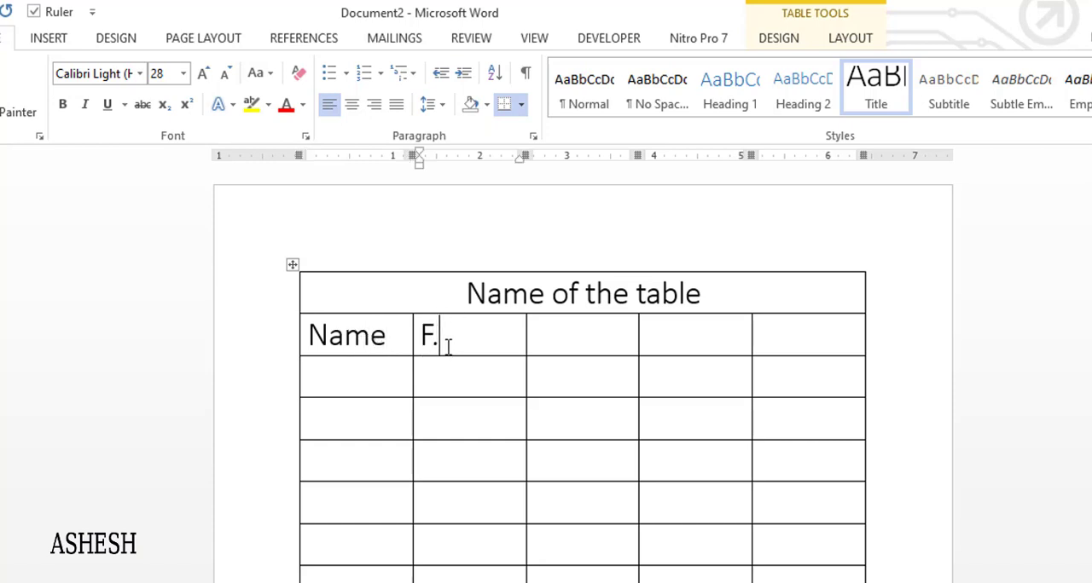
type("N.")
left_click(560, 340)
type("M.N.")
left_click(679, 339)
type("Mb")
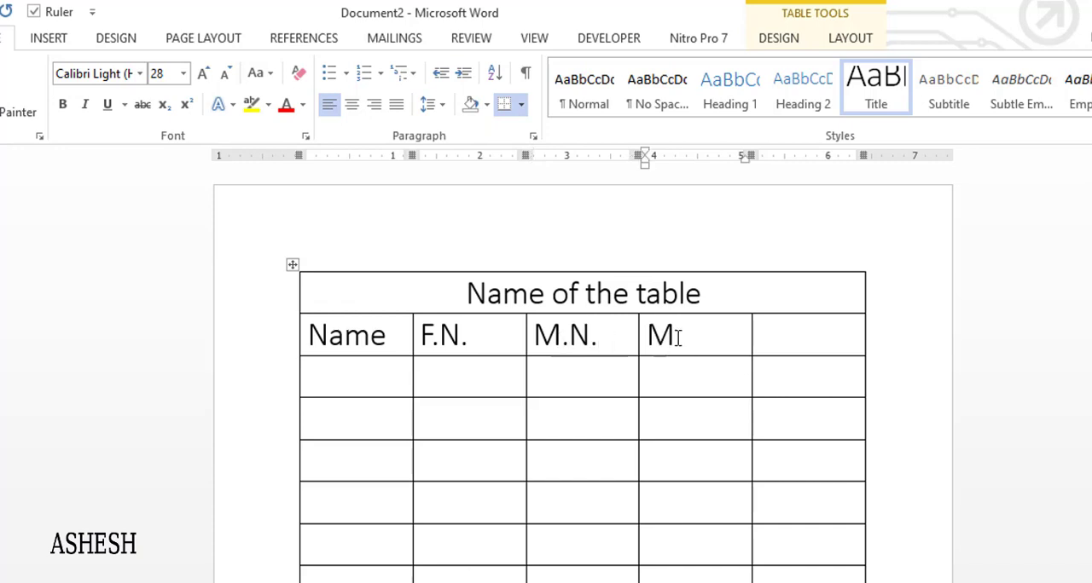
left_click(779, 339)
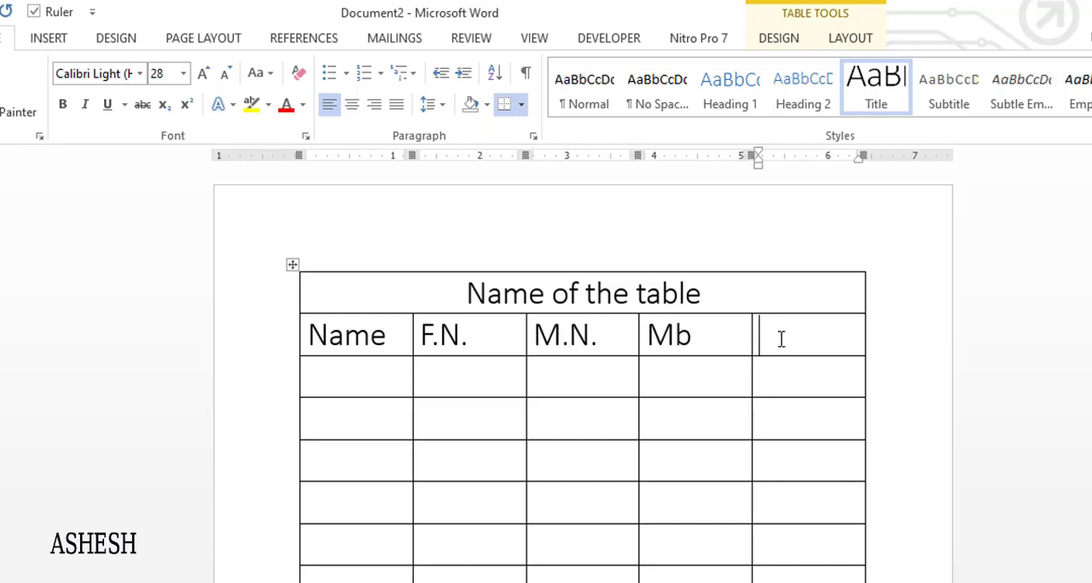
type("Address")
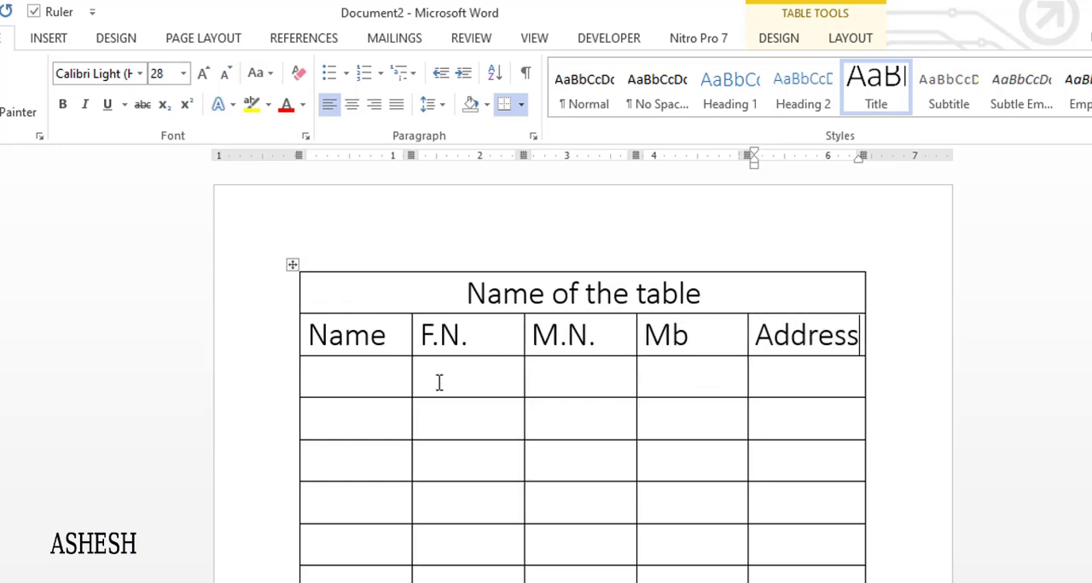
Enter "A", "B" and "C" in the three cells below the Name heading
left_click(397, 376)
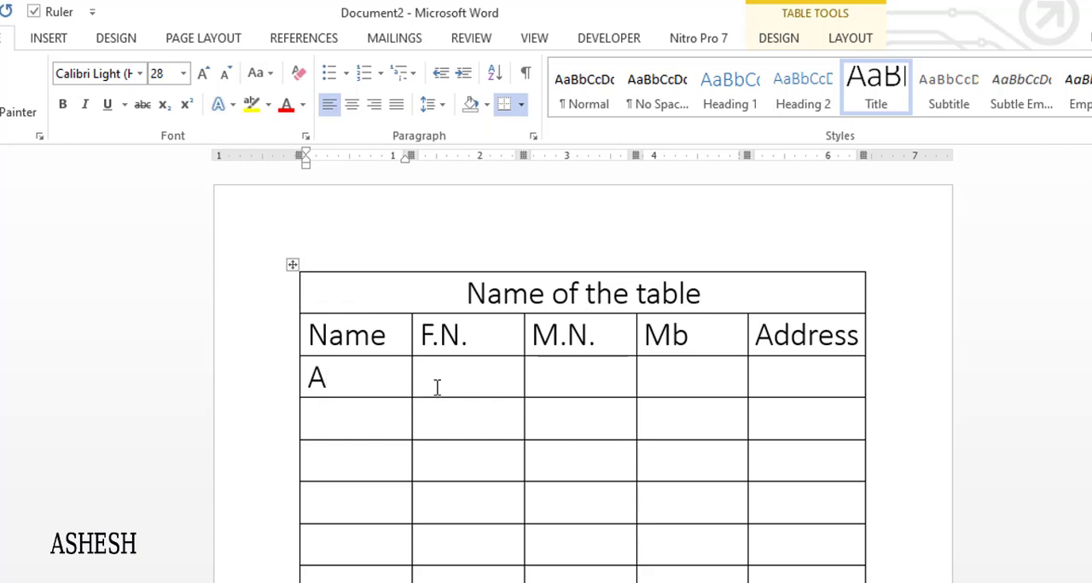
left_click(384, 421)
type("B")
left_click(396, 455)
type("C")
Select all the empty rows below row C and delete them entirely from the table
left_click_drag(334, 509, 801, 571)
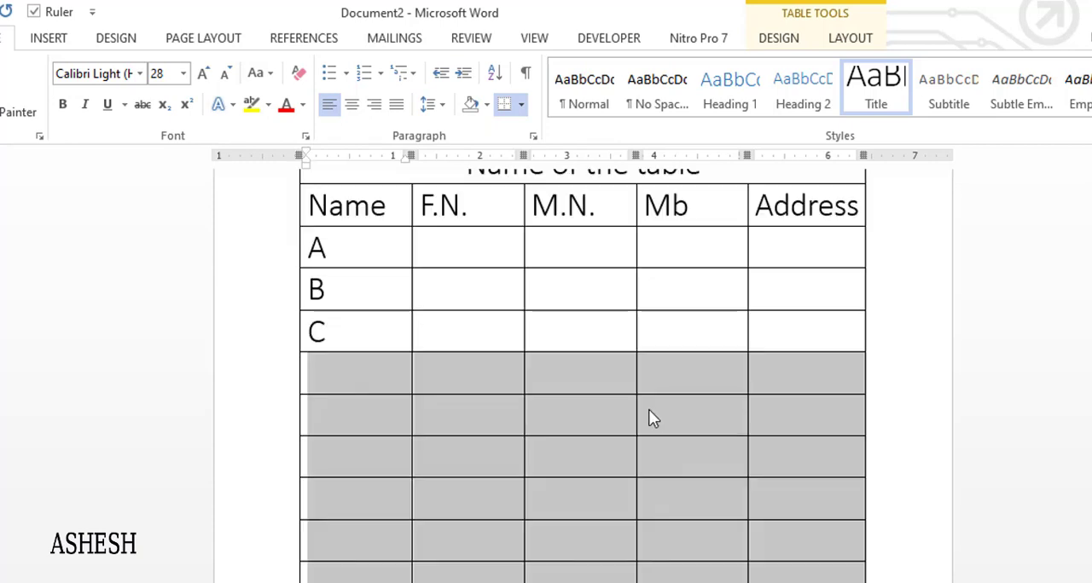
right_click(649, 410)
left_click(681, 549)
left_click(556, 361)
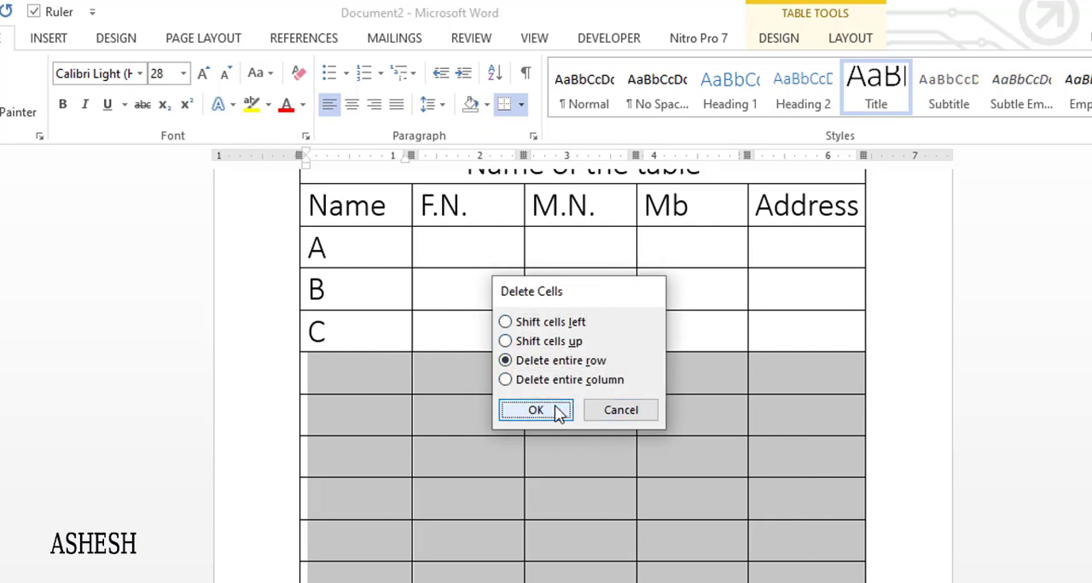
left_click(536, 410)
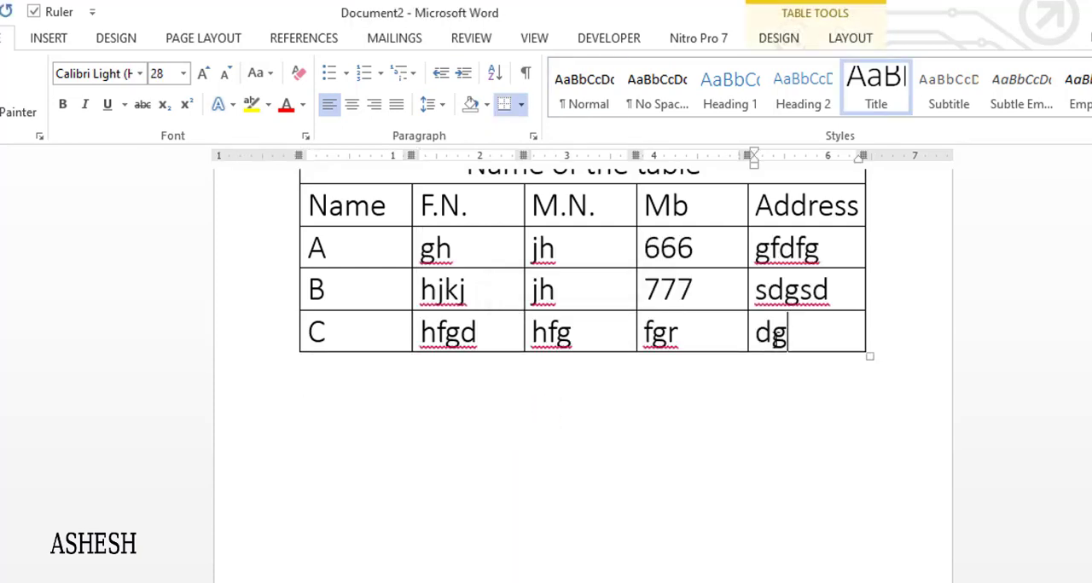
Select the whole table and remove all its borders with the No Border option
scroll(506, 358, "up", 3)
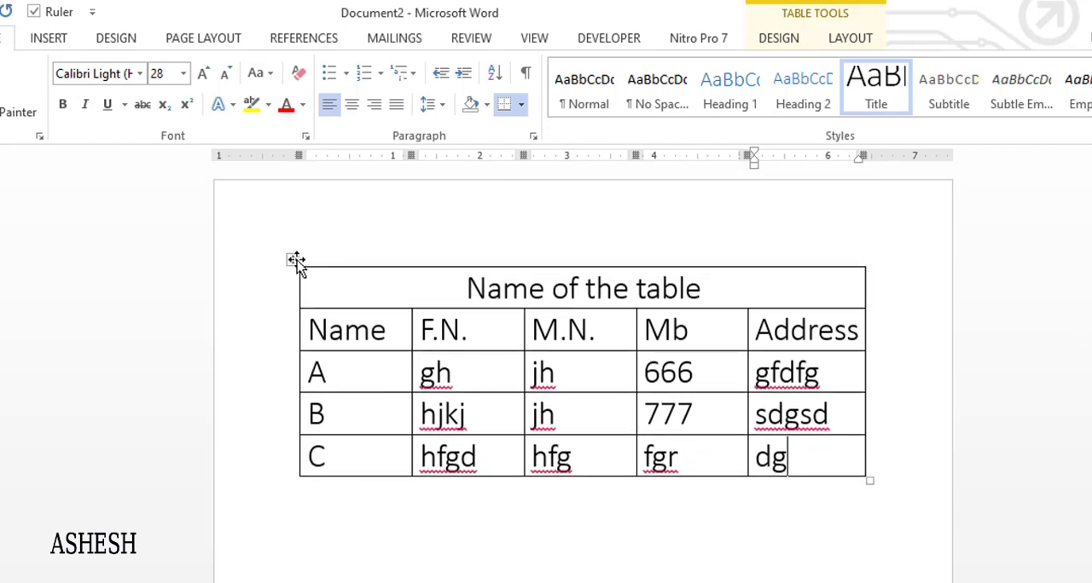
left_click(295, 261)
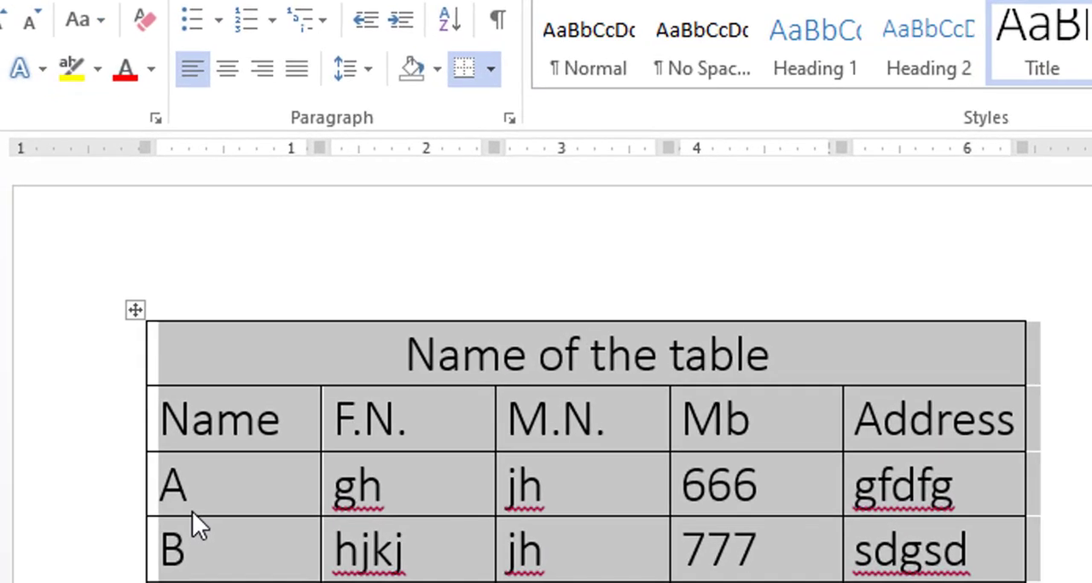
left_click(496, 78)
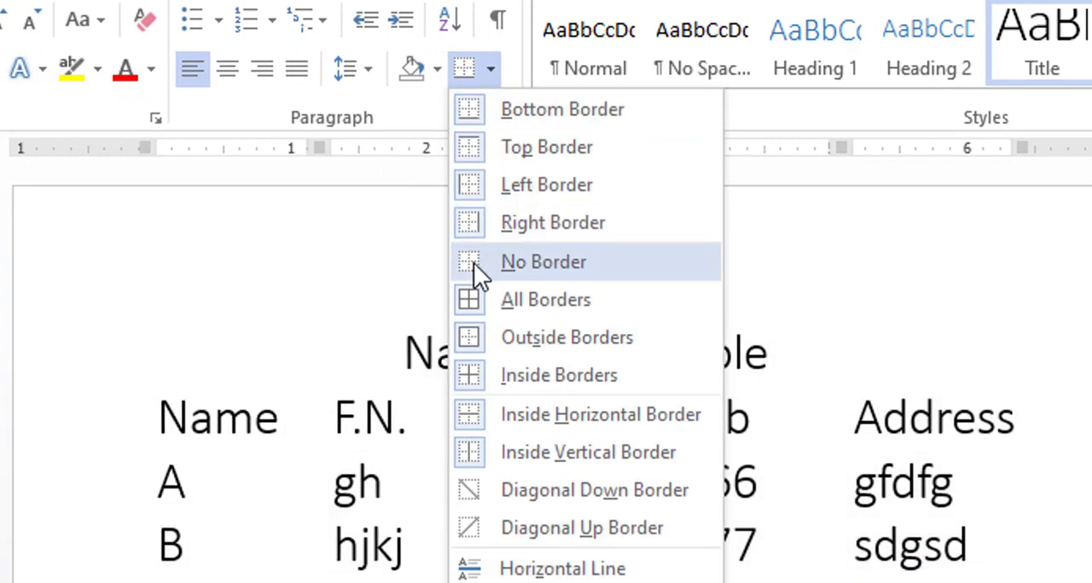
left_click(474, 263)
left_click(566, 476)
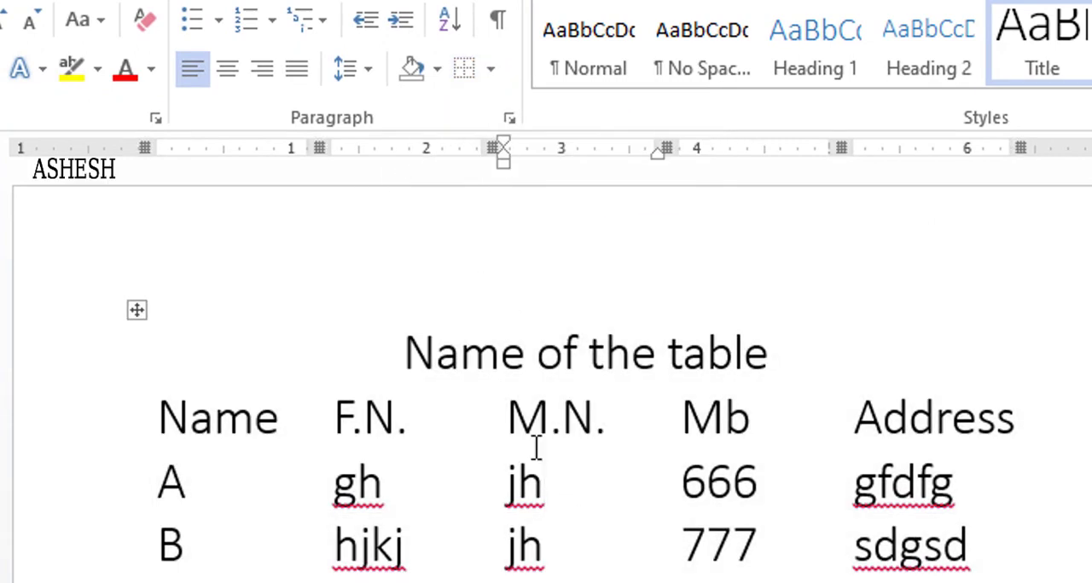
Compare with the sample table, apply a bottom border to the "Name of the table" title row, and undo that border
scroll(690, 376, "down", 12)
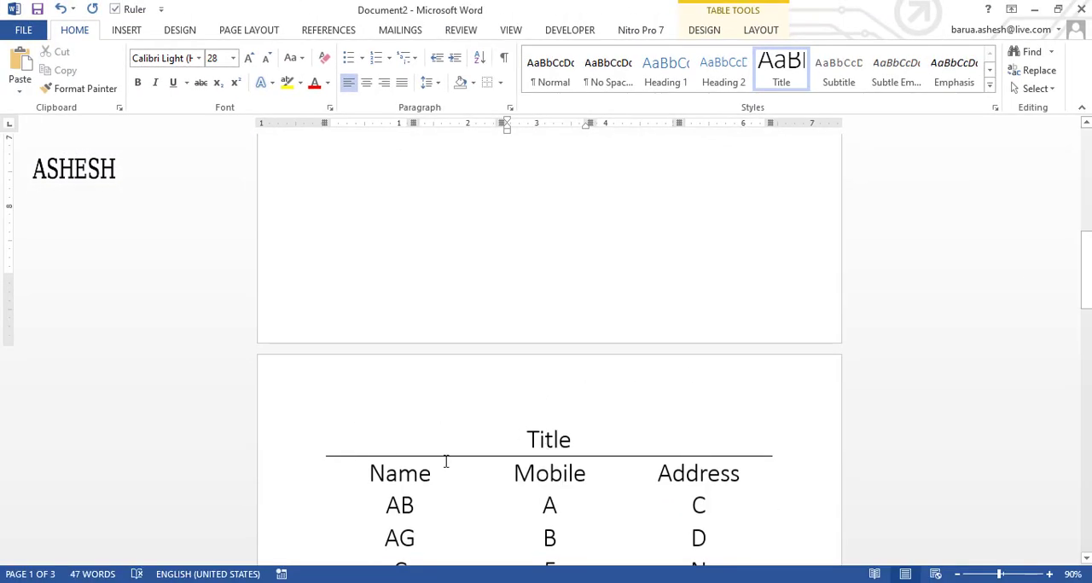
mouse_move(1085, 273)
left_mouse_down()
mouse_move(1085, 253)
mouse_move(1086, 389)
mouse_move(1088, 255)
left_mouse_up()
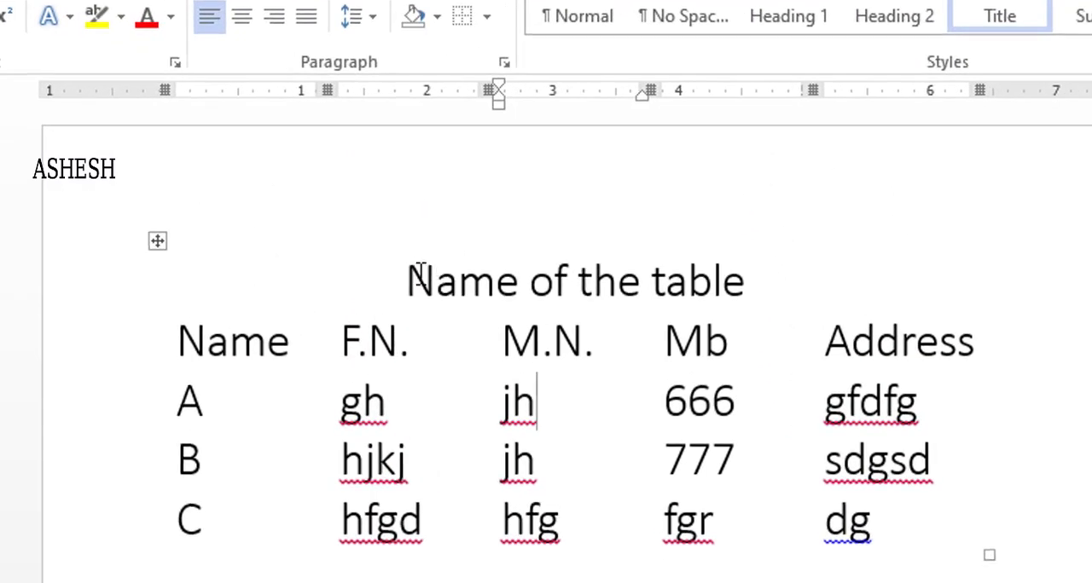
left_click_drag(437, 143, 681, 165)
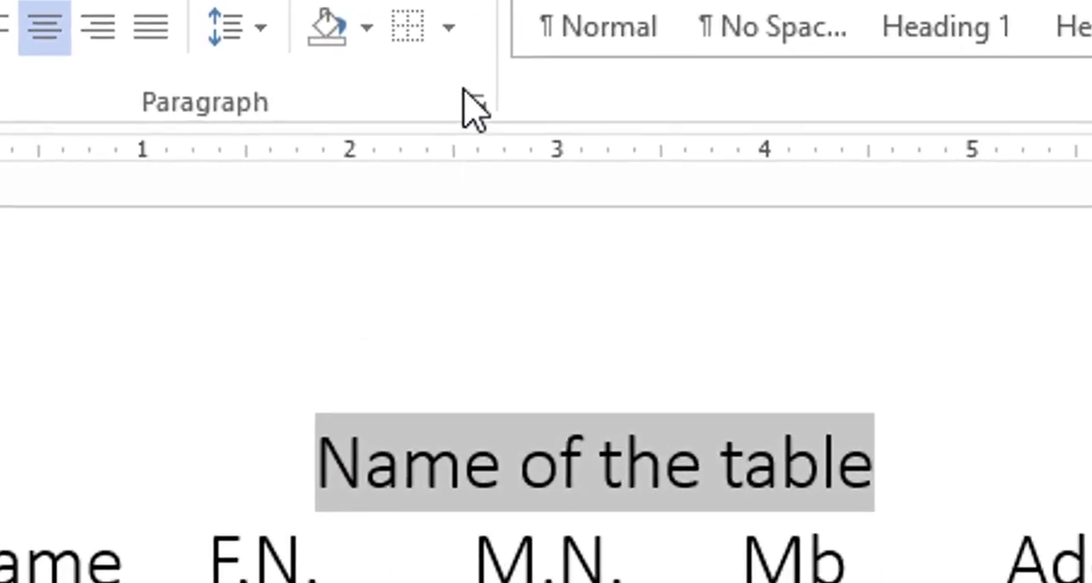
left_click(487, 16)
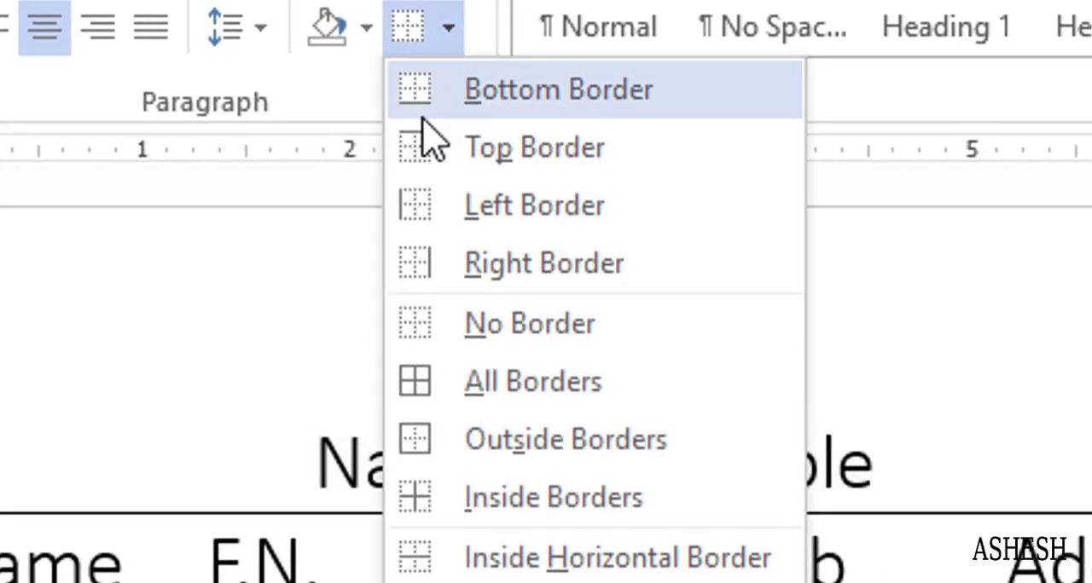
left_click(423, 92)
left_click(520, 563)
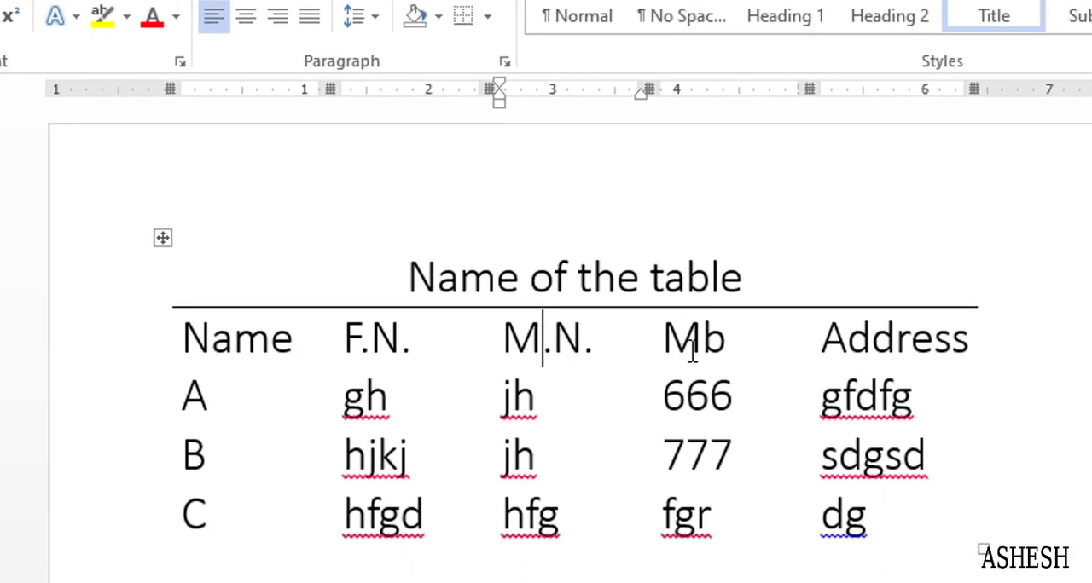
key("ctrl+z")
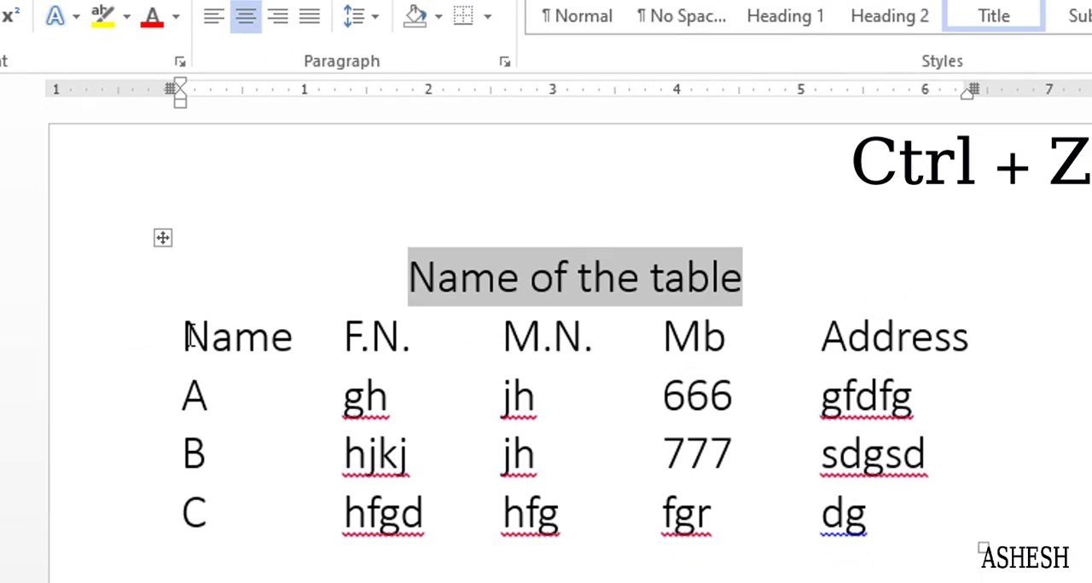
Apply a top border to the heading row from Name to Address
left_click_drag(189, 335, 827, 336)
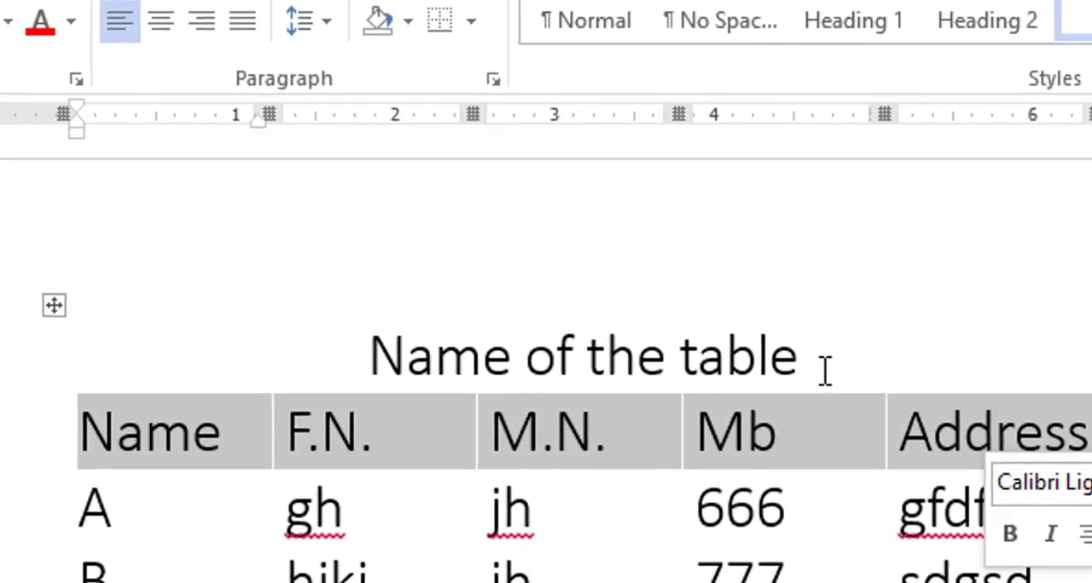
left_click(470, 21)
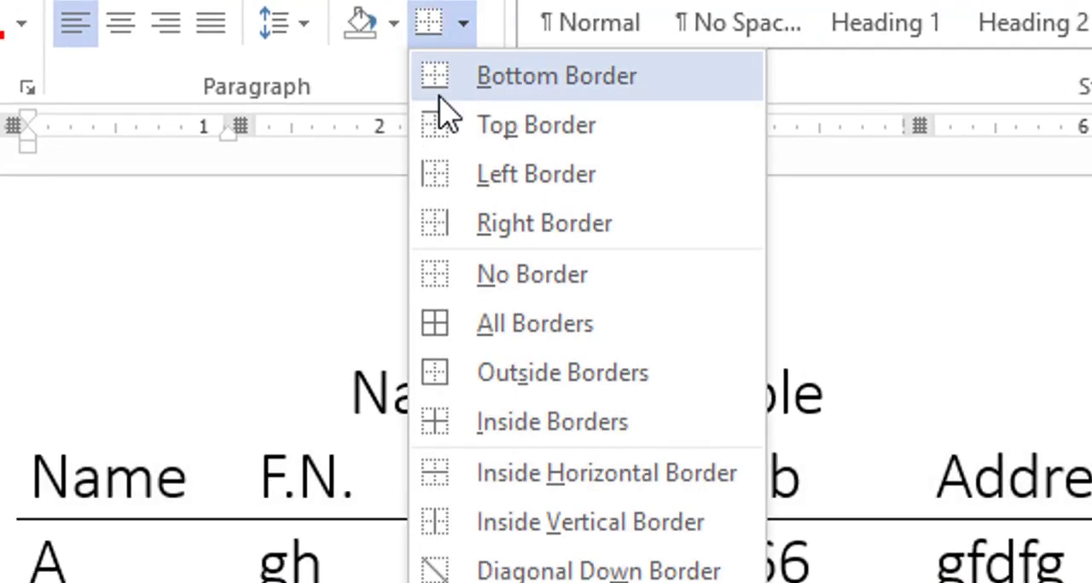
left_click(439, 126)
left_click(401, 576)
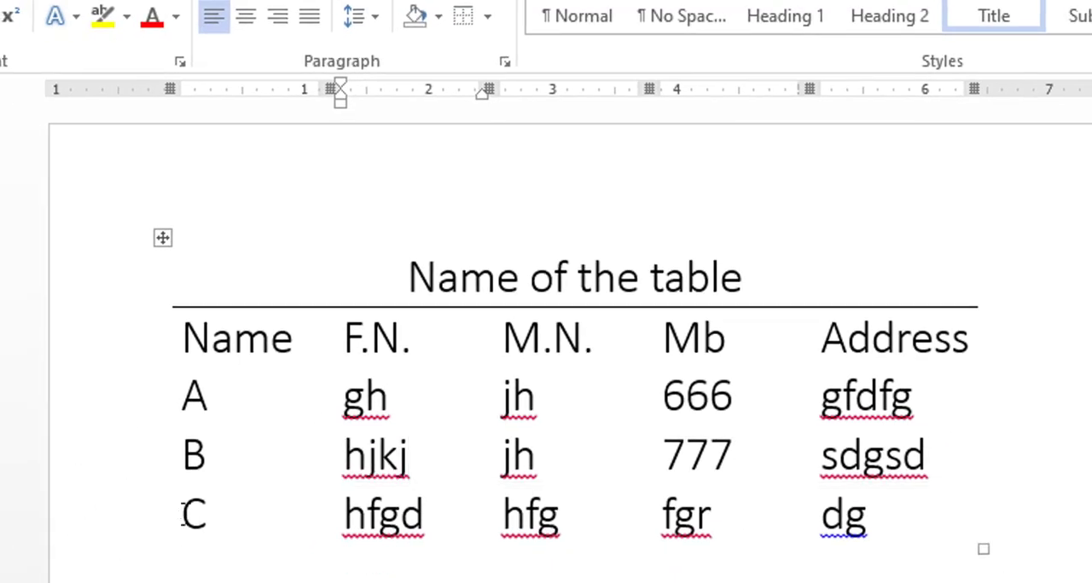
Apply a bottom border to the table's last row, the one starting with C
left_click_drag(182, 514, 892, 517)
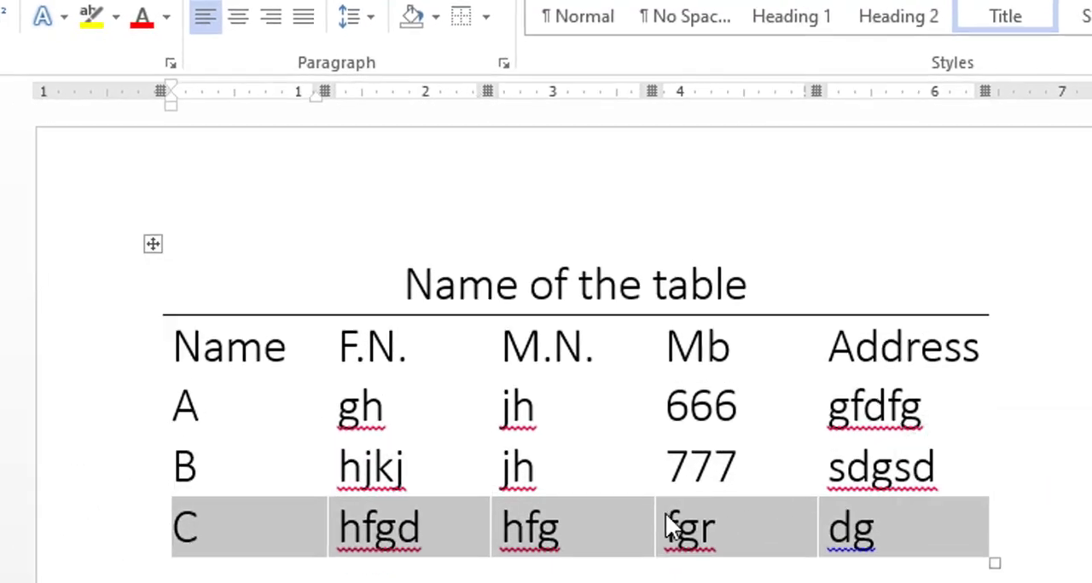
left_click(486, 16)
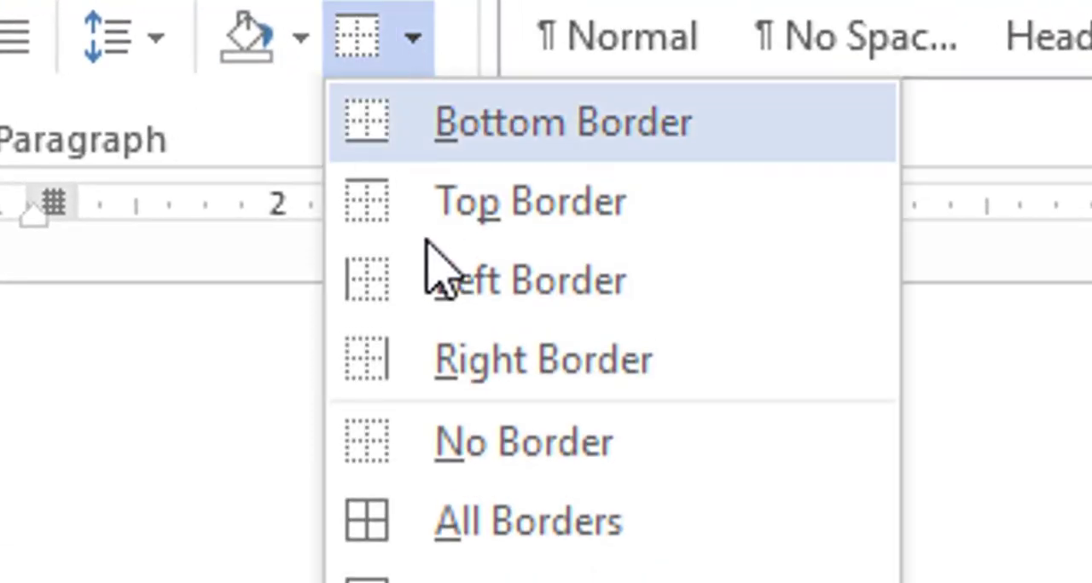
left_click(370, 151)
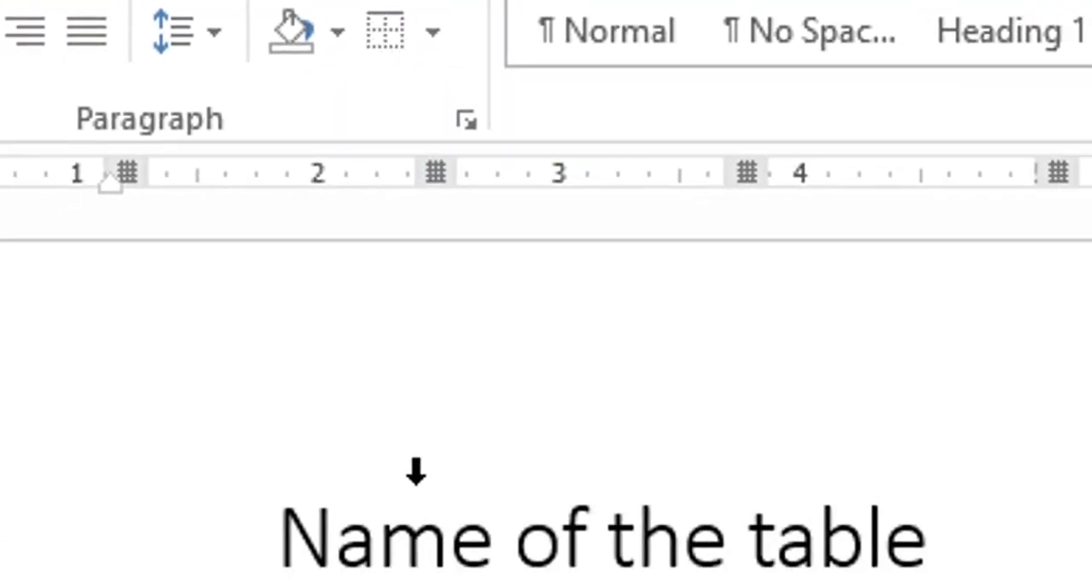
left_click(480, 366)
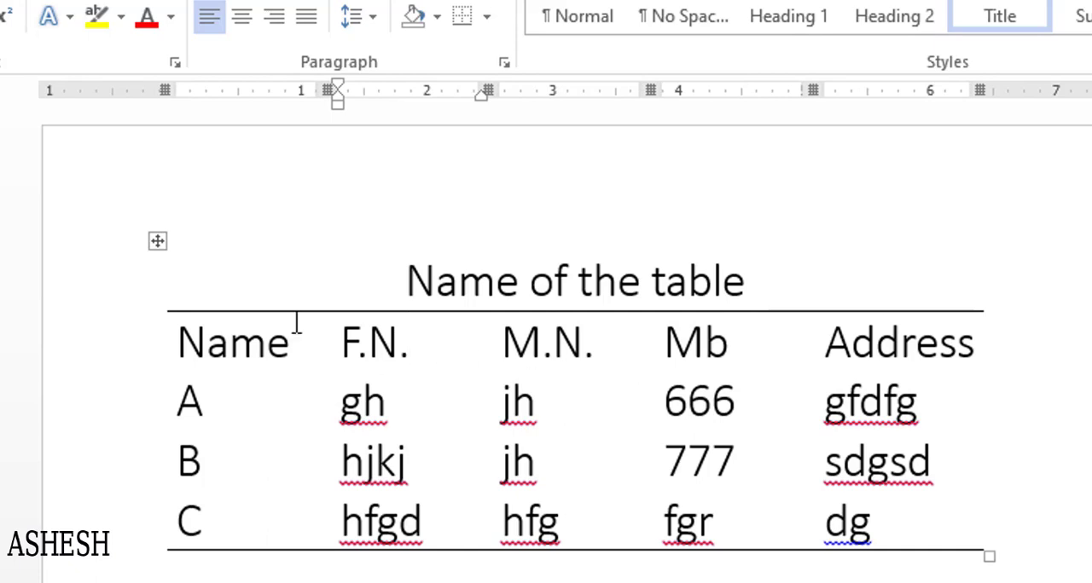
Apply All Borders to the whole table and undo that change
left_click(156, 241)
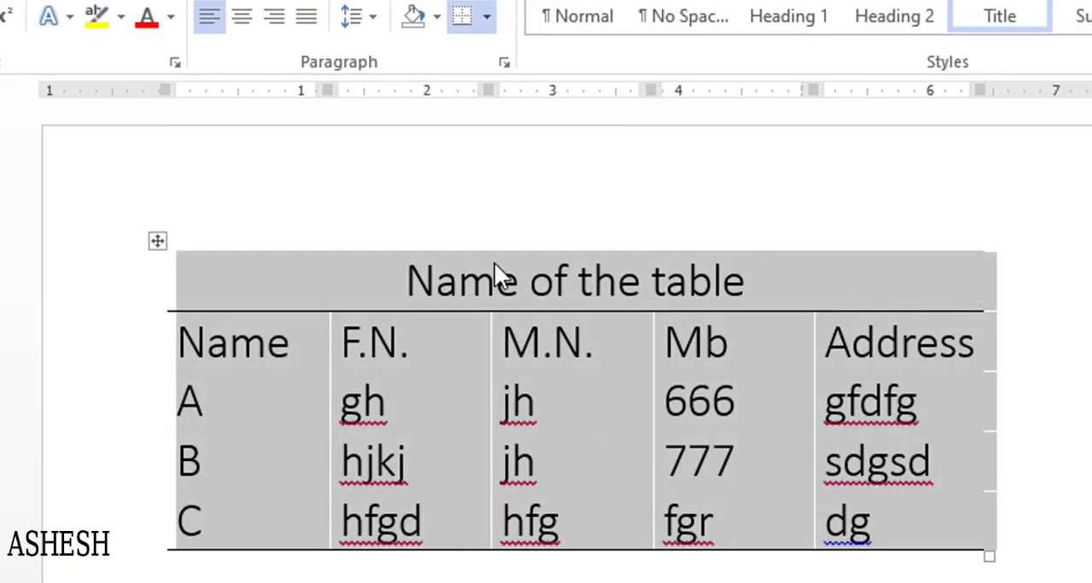
left_click(485, 21)
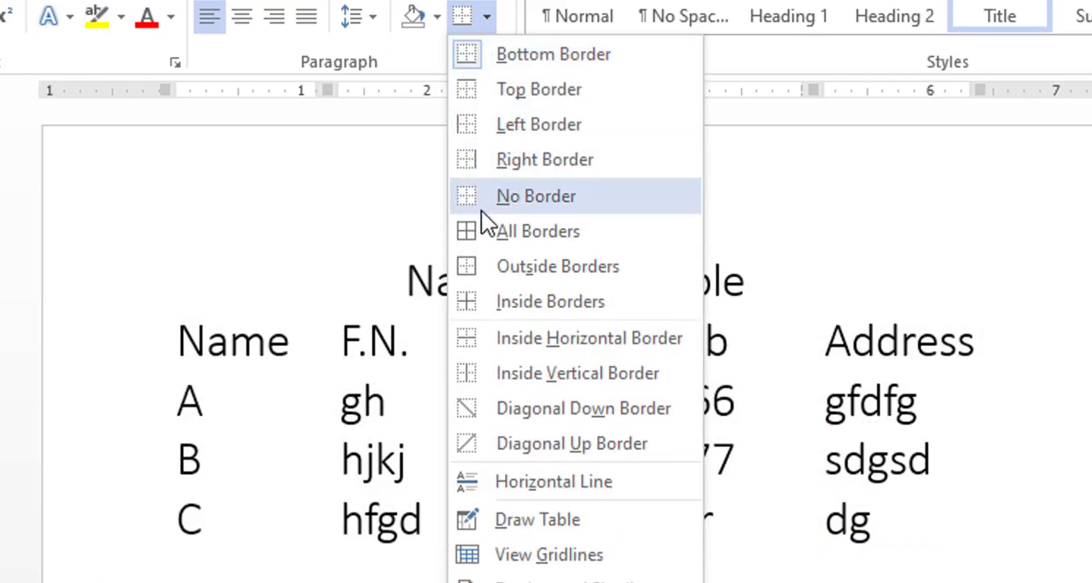
left_click(478, 234)
left_click(532, 363)
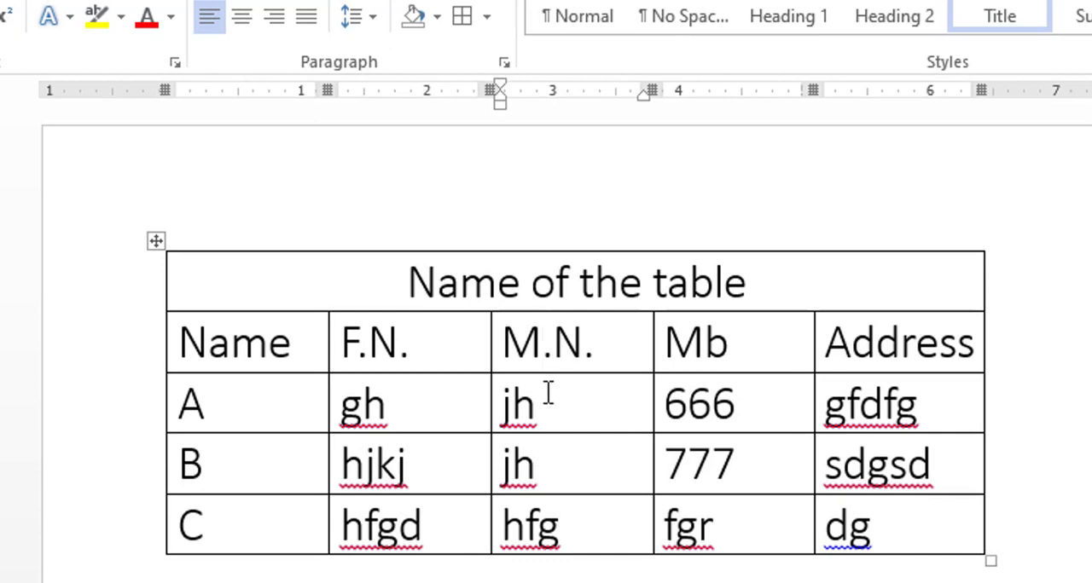
key("ctrl+a")
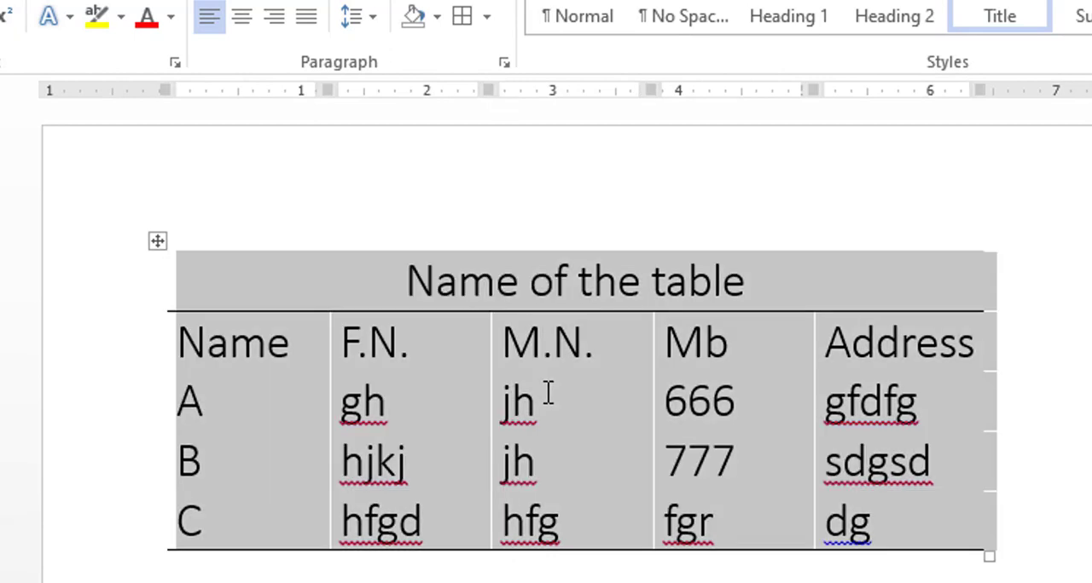
Undo the heading row's top border and the last row's bottom border, and apply Outside Borders to the whole table
key("ctrl+z")
key("ctrl+z")
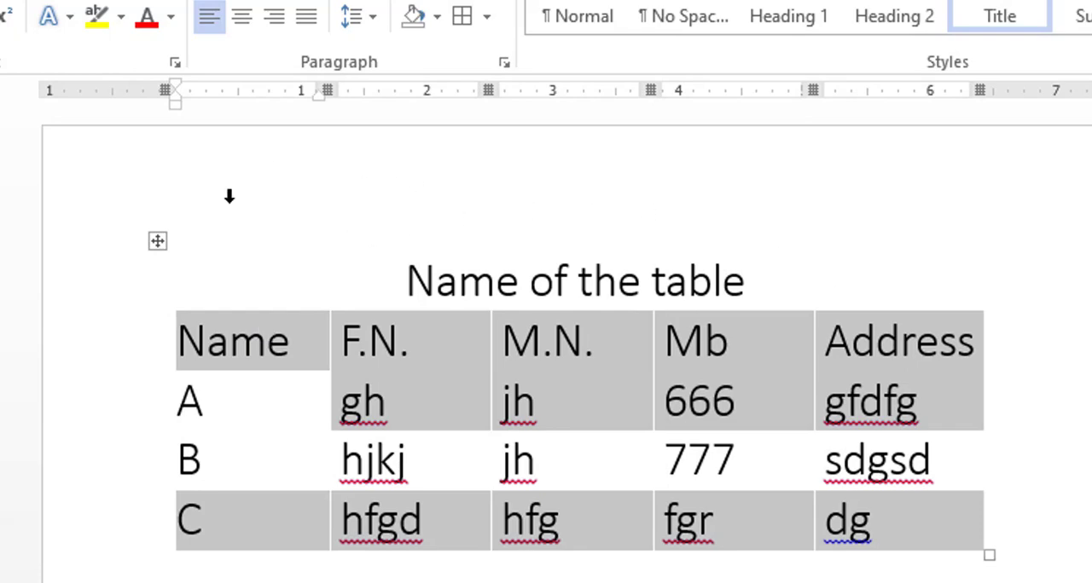
left_click(157, 241)
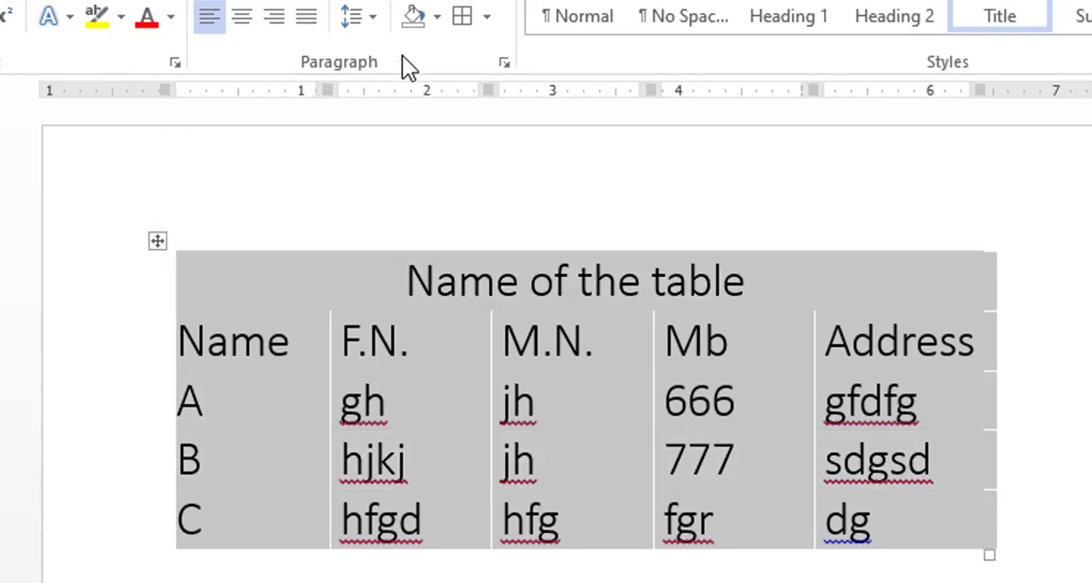
left_click(486, 17)
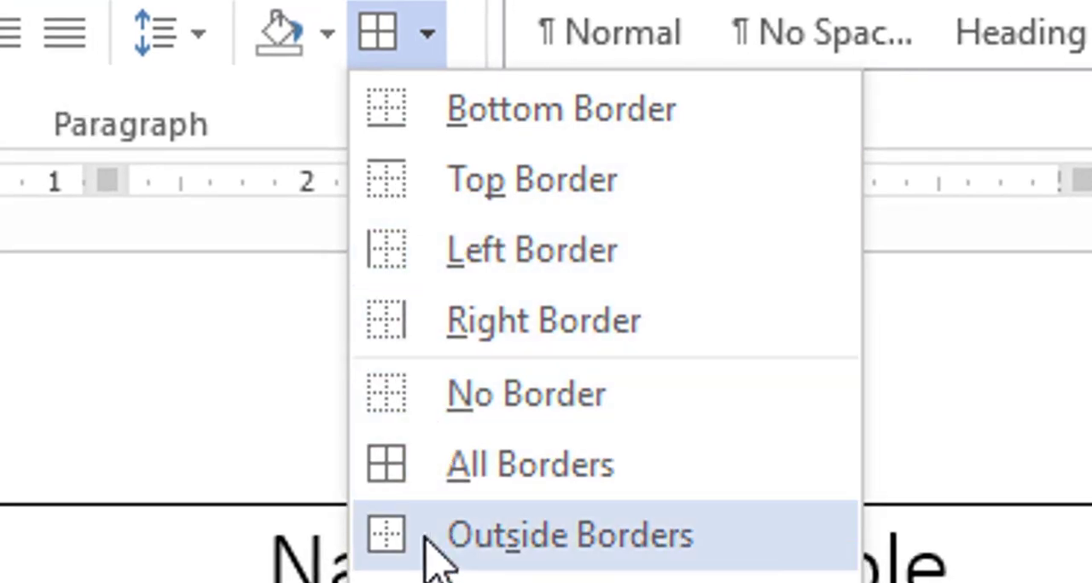
left_click(434, 546)
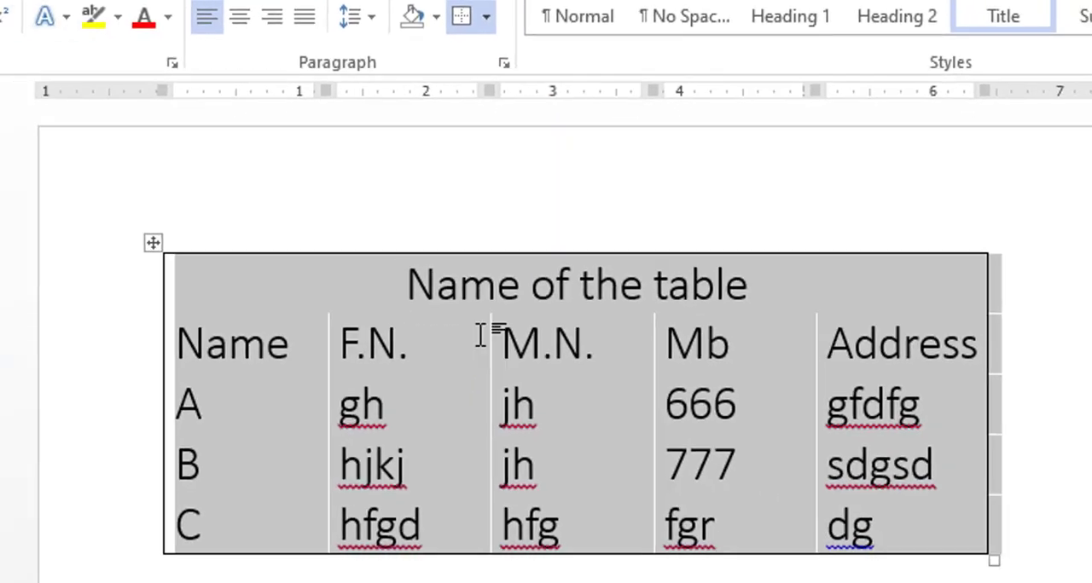
left_click(482, 335)
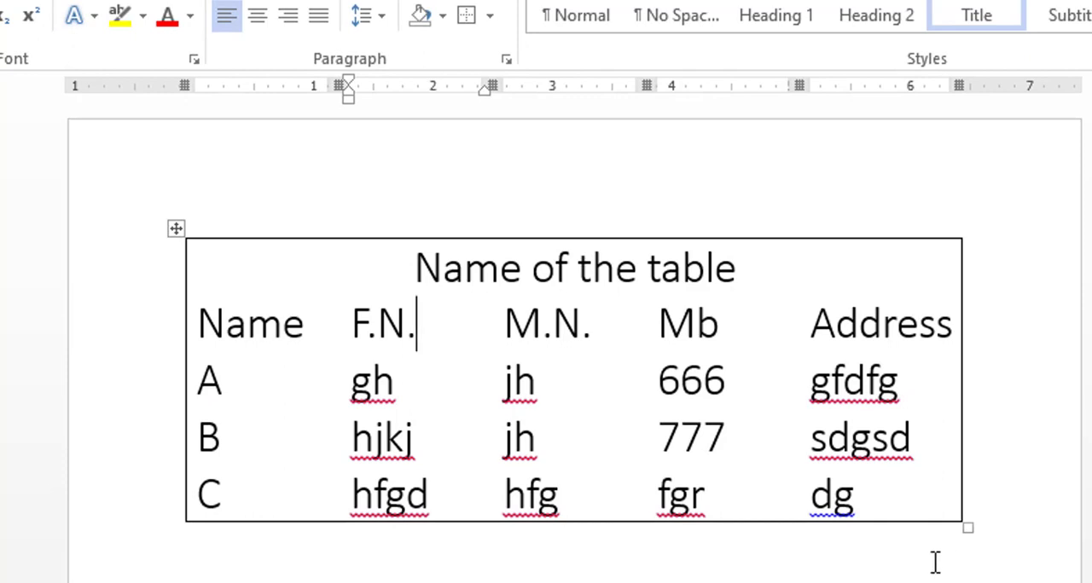
Apply a right border to the F.N. column from its heading down to the last row
left_click(348, 321)
left_click(359, 322)
left_click_drag(360, 322, 400, 480)
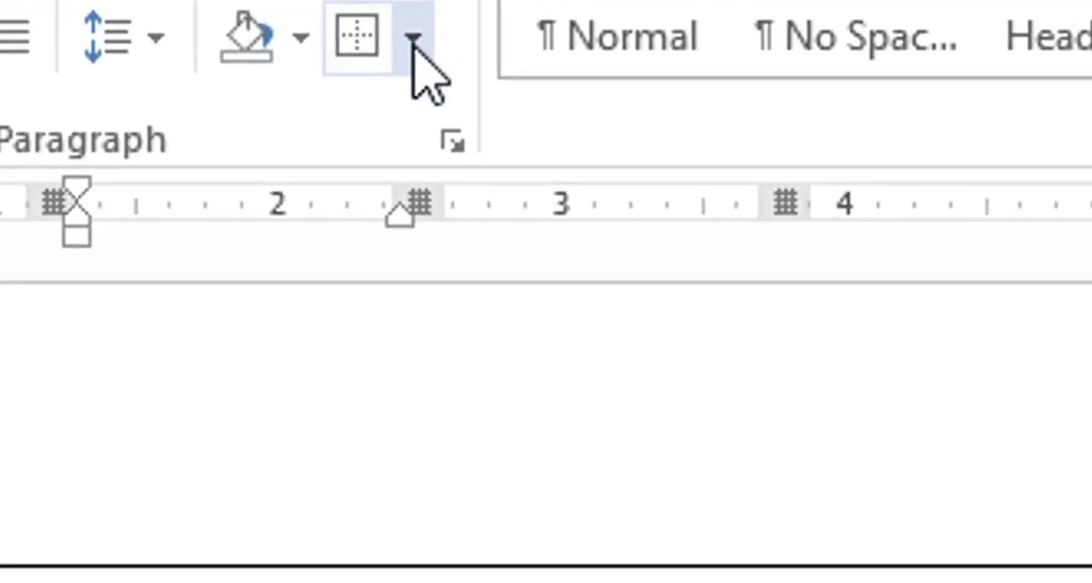
left_click(414, 39)
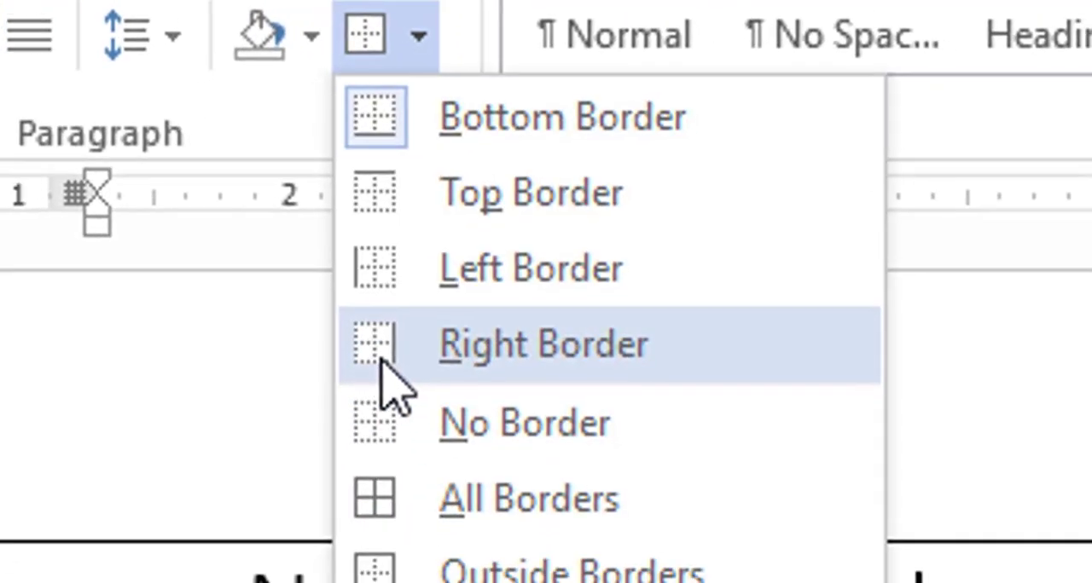
left_click(386, 388)
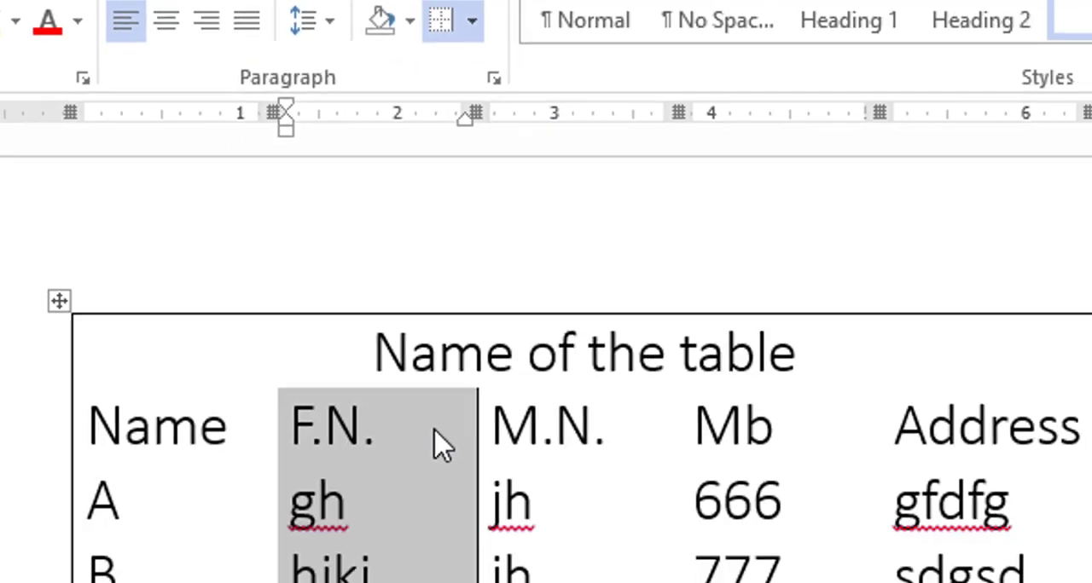
left_click(431, 354)
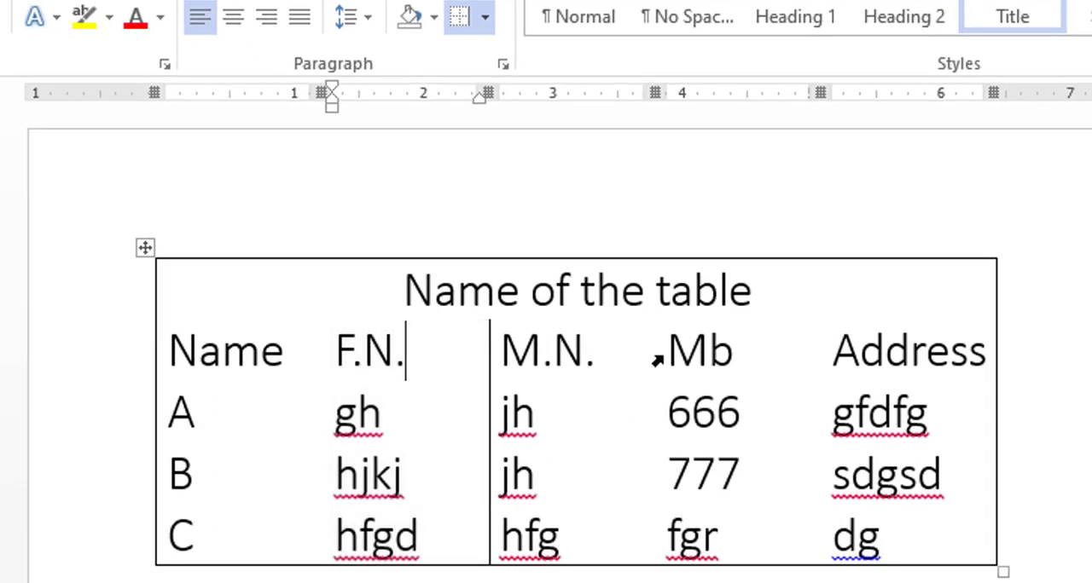
Apply a left border to the Mb column from its heading down to the last row
left_click_drag(669, 354, 674, 413)
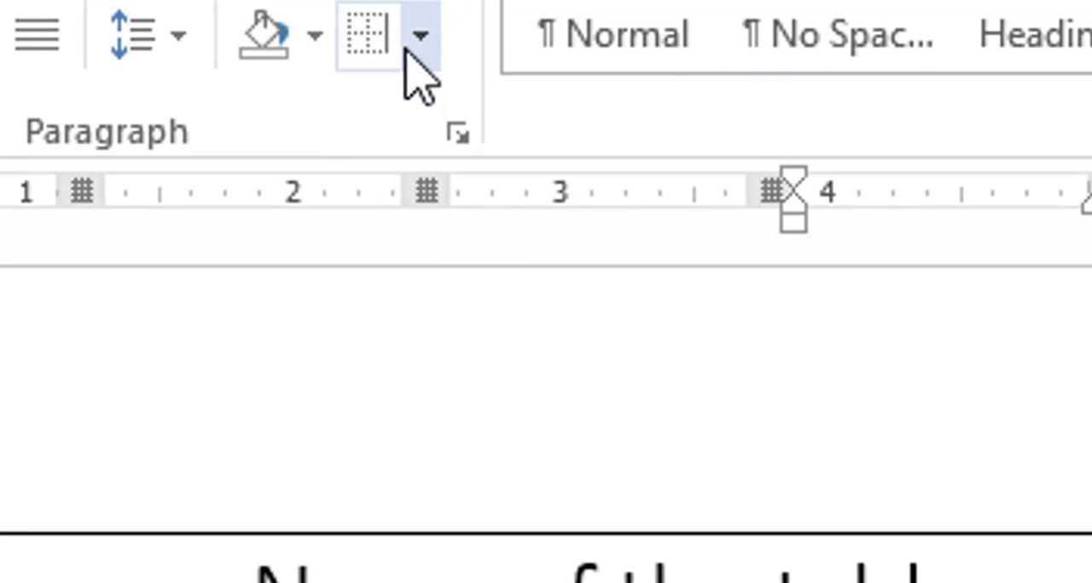
left_click(411, 47)
left_click(386, 275)
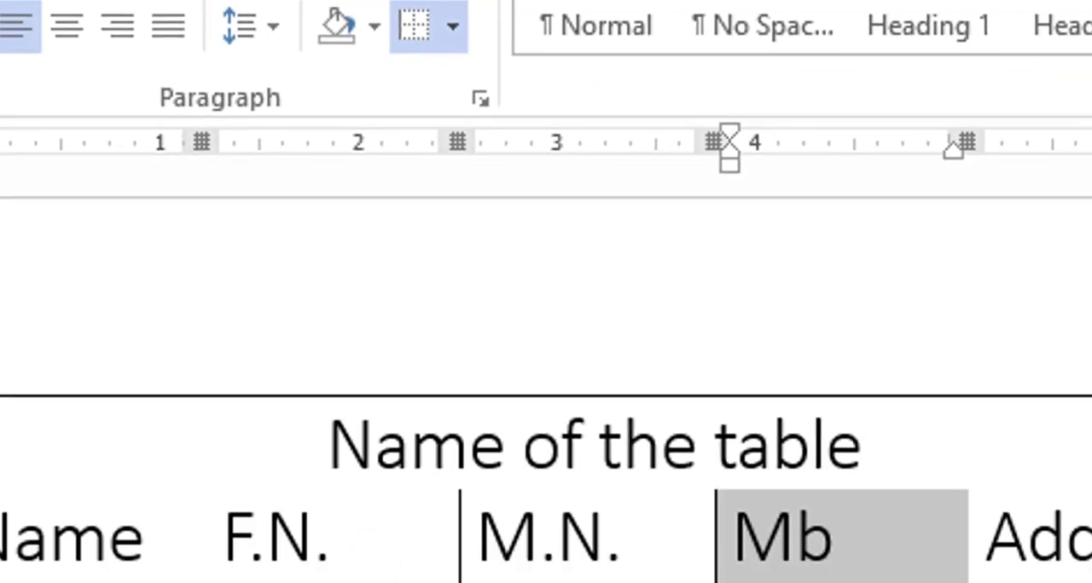
left_click(588, 473)
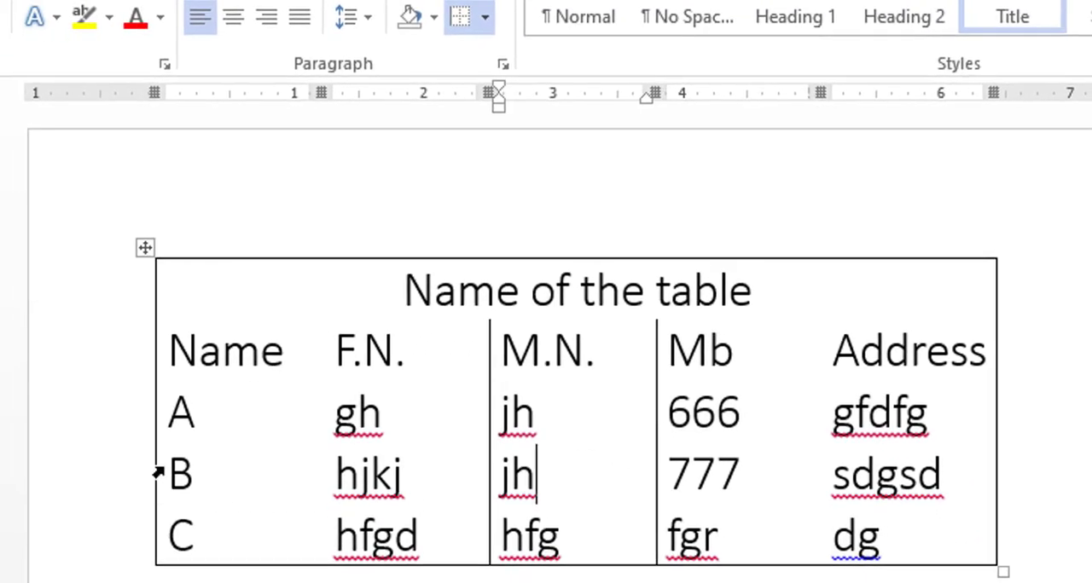
Apply a top border to the entire table row starting with B
left_click_drag(181, 477, 887, 484)
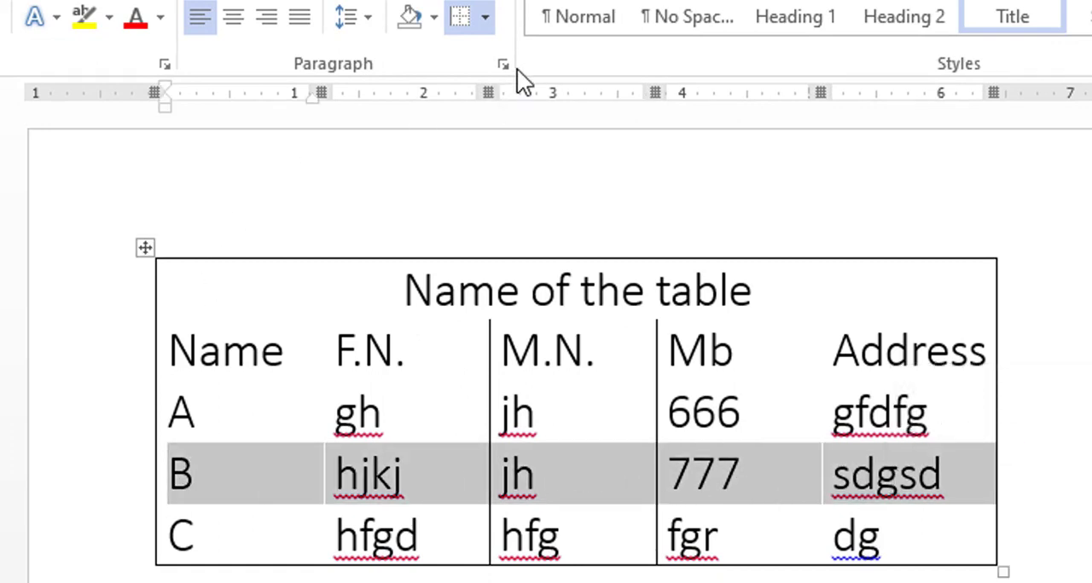
left_click(485, 30)
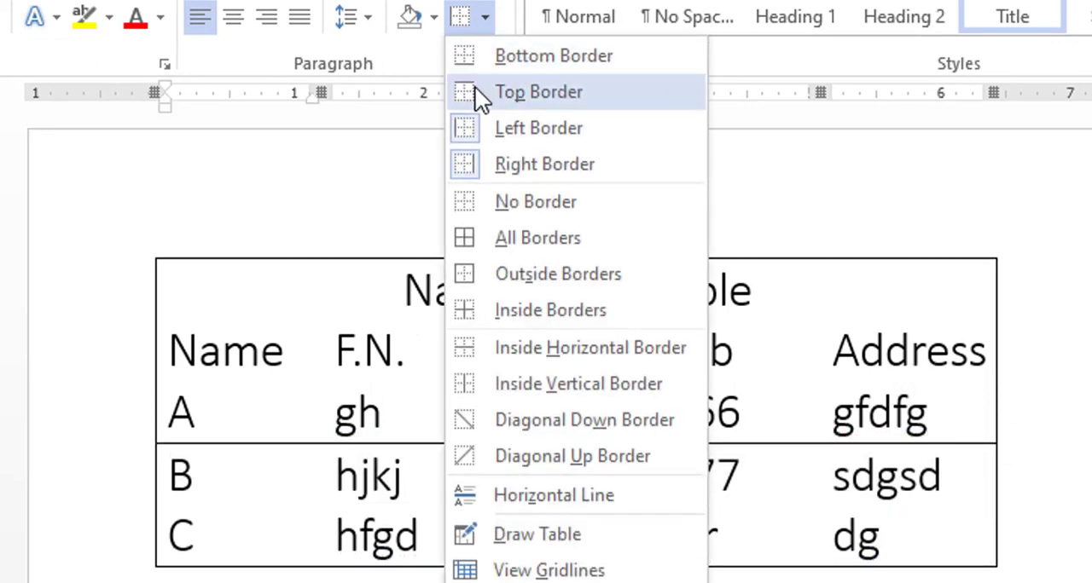
left_click(480, 92)
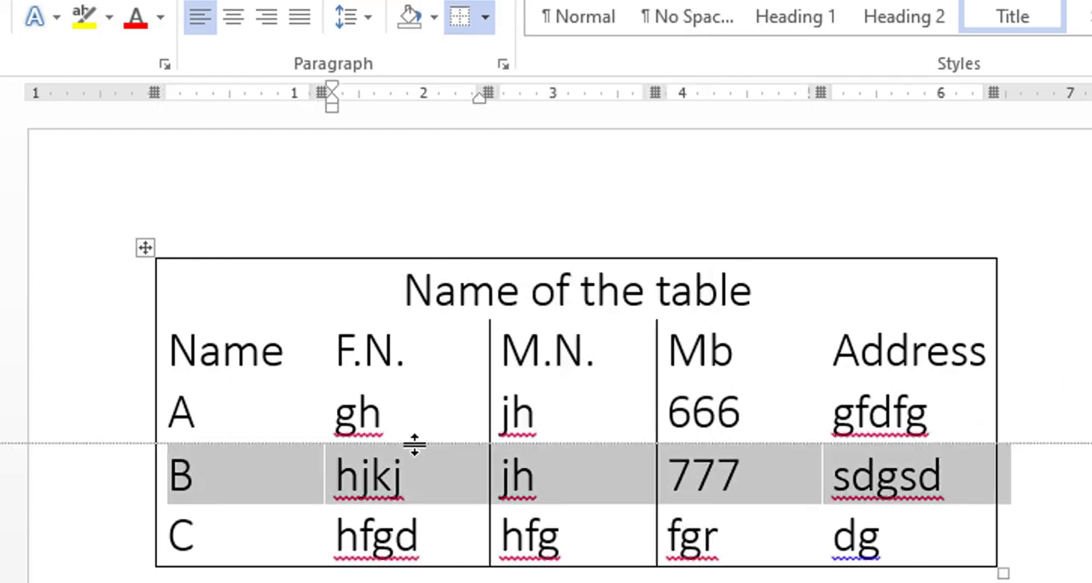
left_click(448, 545)
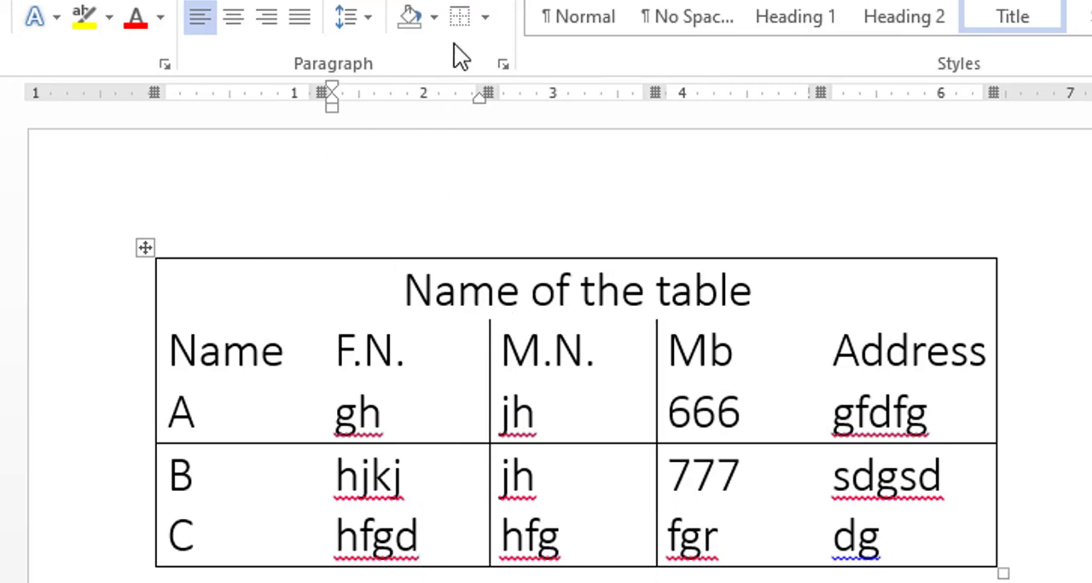
Remove every border from the whole "Name of the table" table with the No Border option
left_click(483, 25)
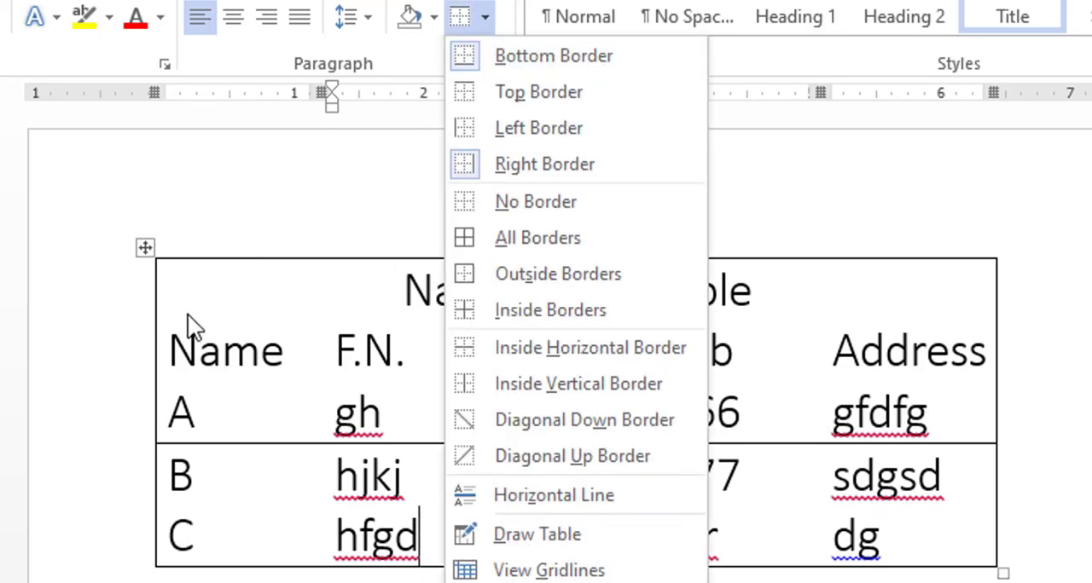
left_click(201, 281)
left_click(145, 247)
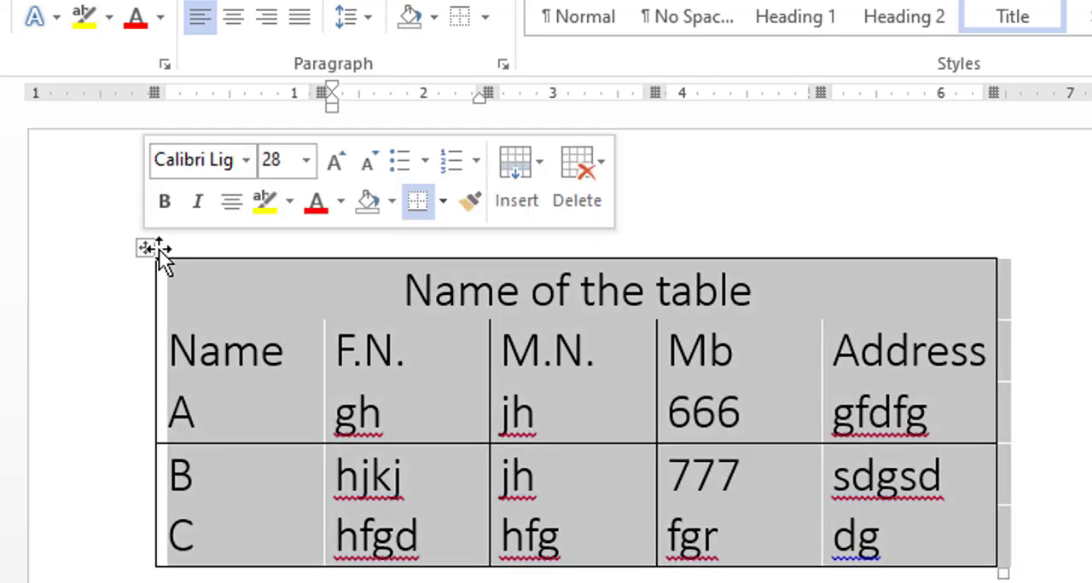
left_click(486, 30)
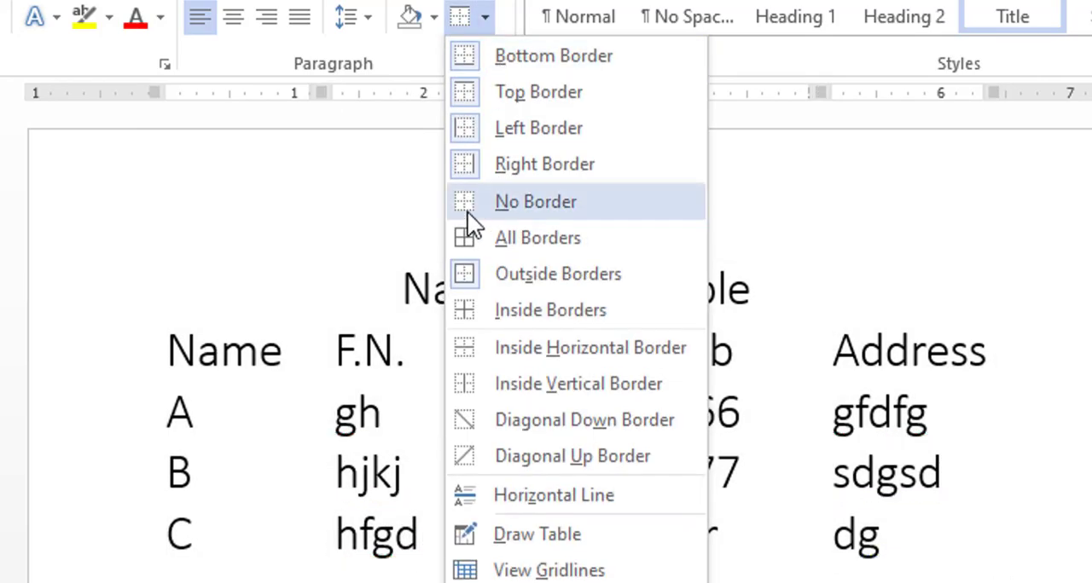
left_click(469, 206)
left_click(595, 559)
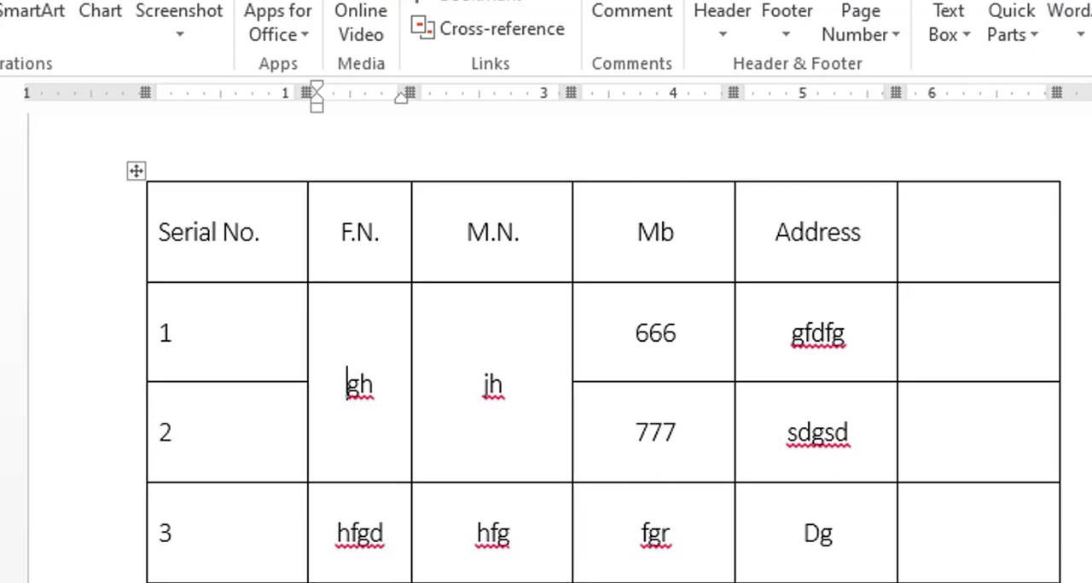
Review the bordered table with the Serial No. column, from its heading row through the numbered rows
scroll(597, 341, "down", 3)
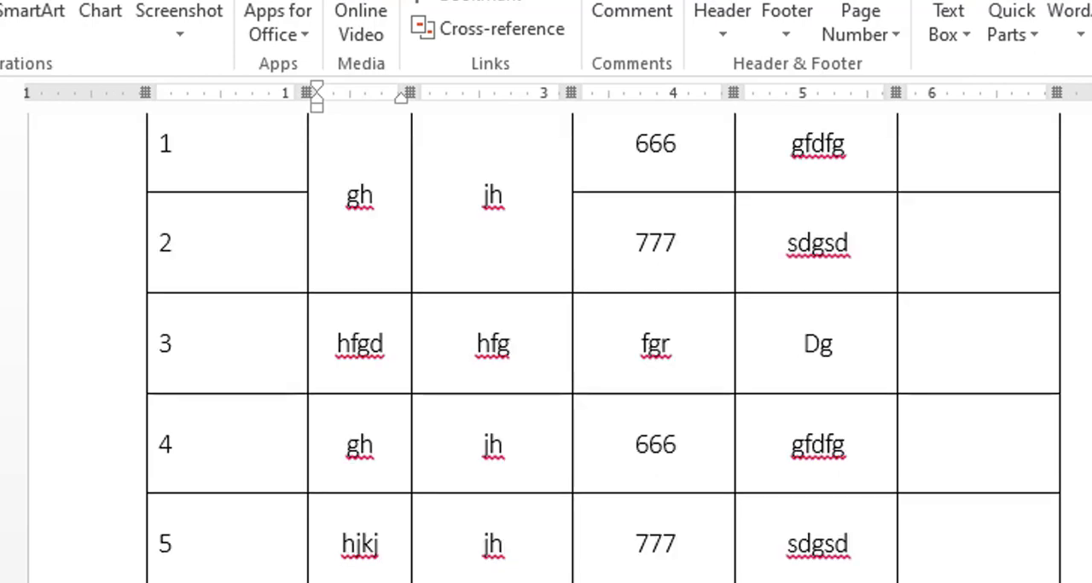
scroll(597, 341, "up", 4)
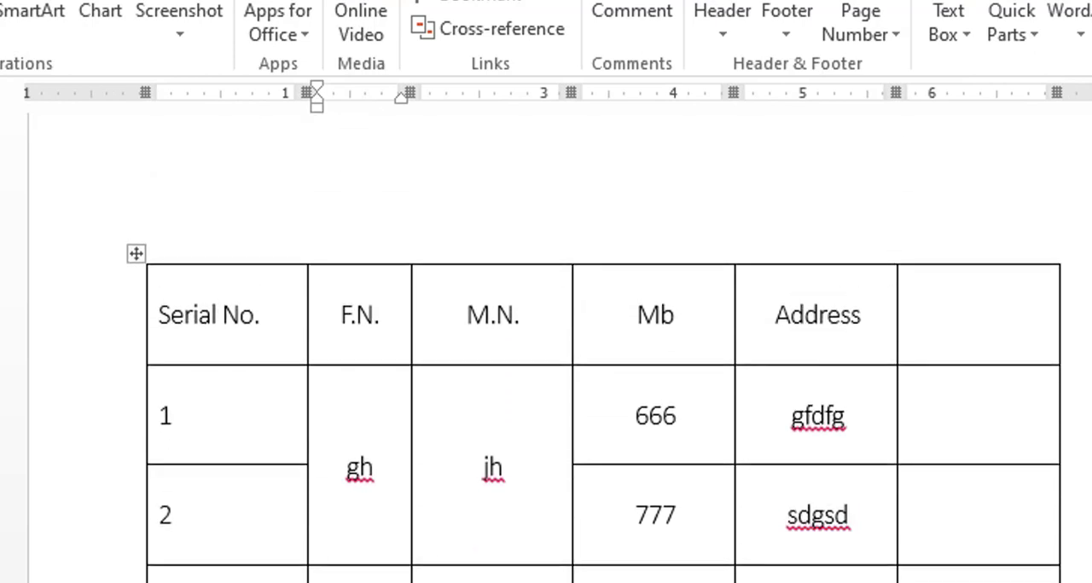
scroll(597, 341, "down", 3)
scroll(597, 341, "up", 1)
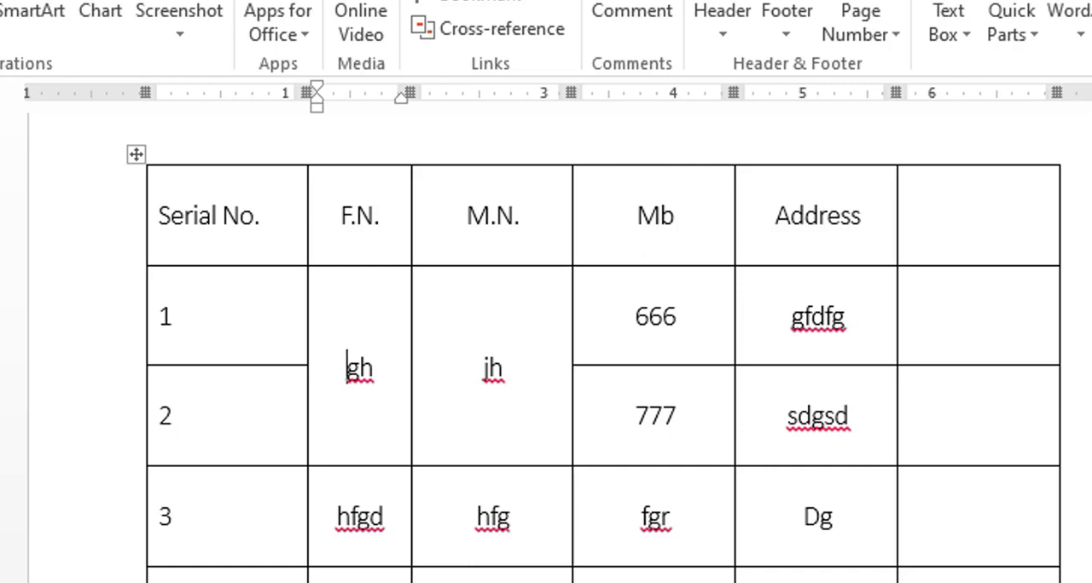
scroll(593, 361, "up", 1)
scroll(594, 361, "down", 2)
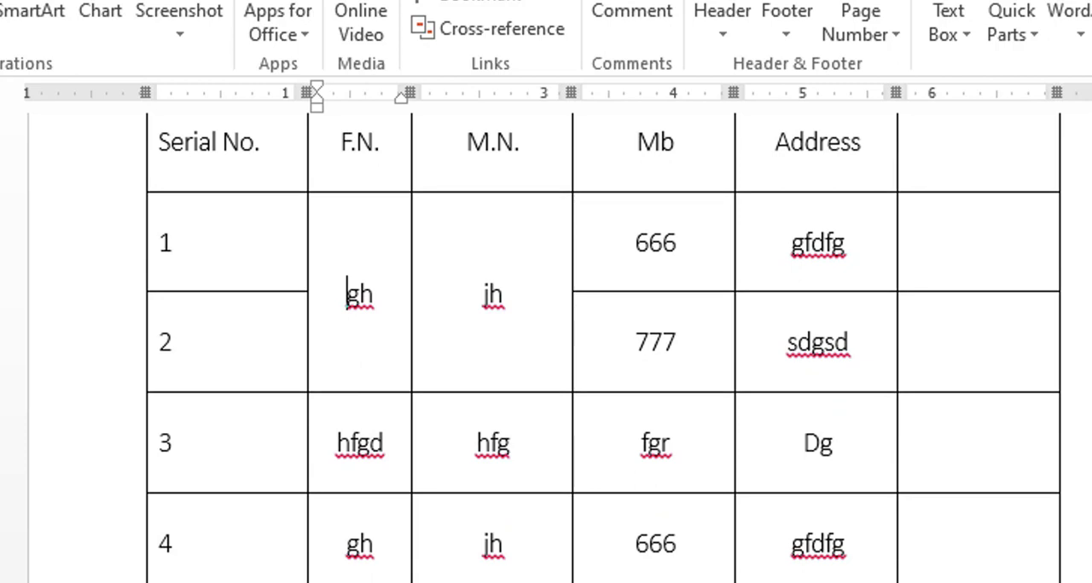
scroll(594, 360, "up", 1)
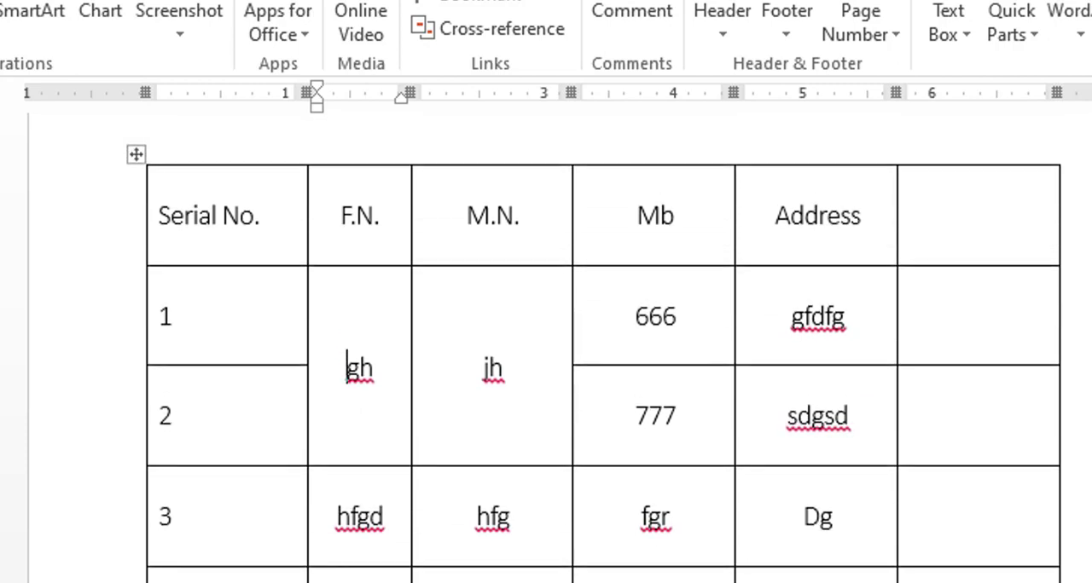